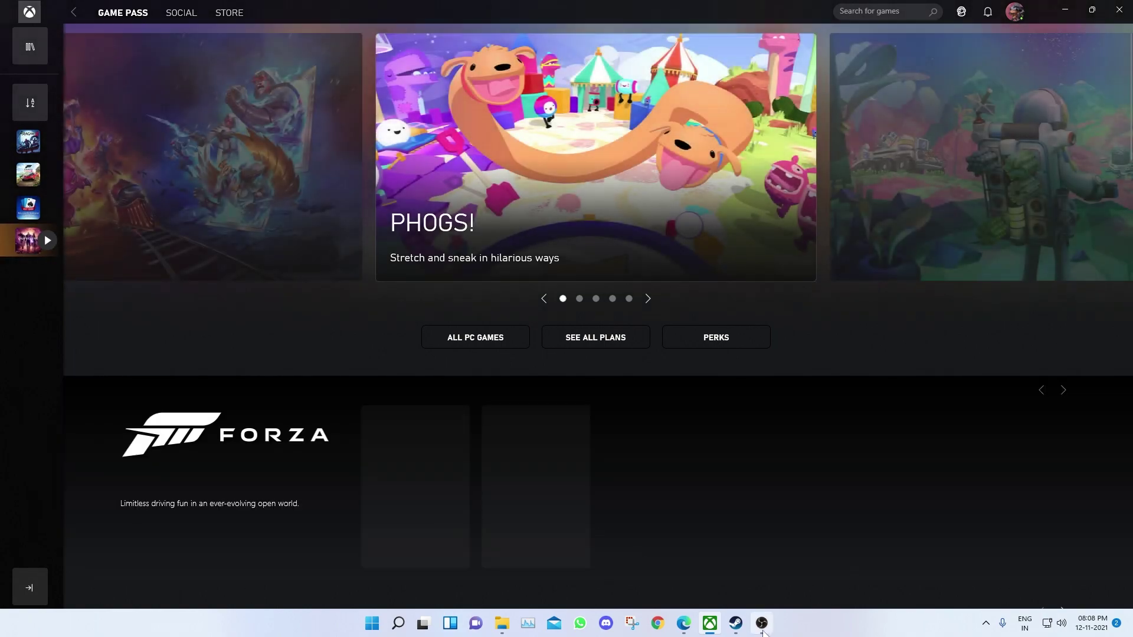
- View the OUTRIDERS game page in the Xbox app and look through its additional options
click(27, 242)
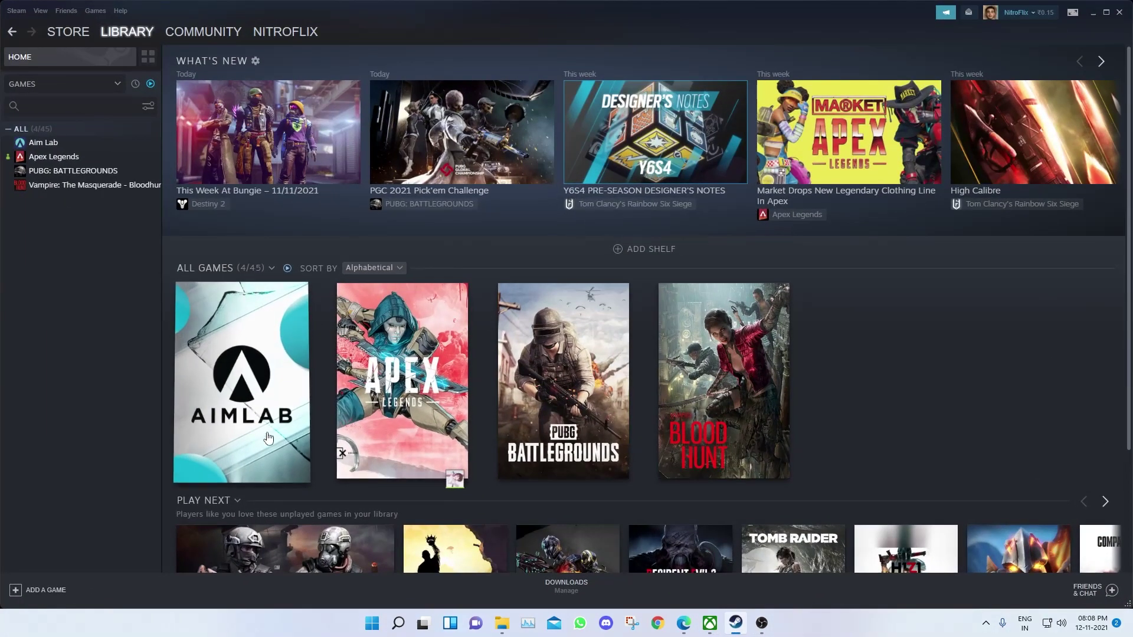
click(735, 625)
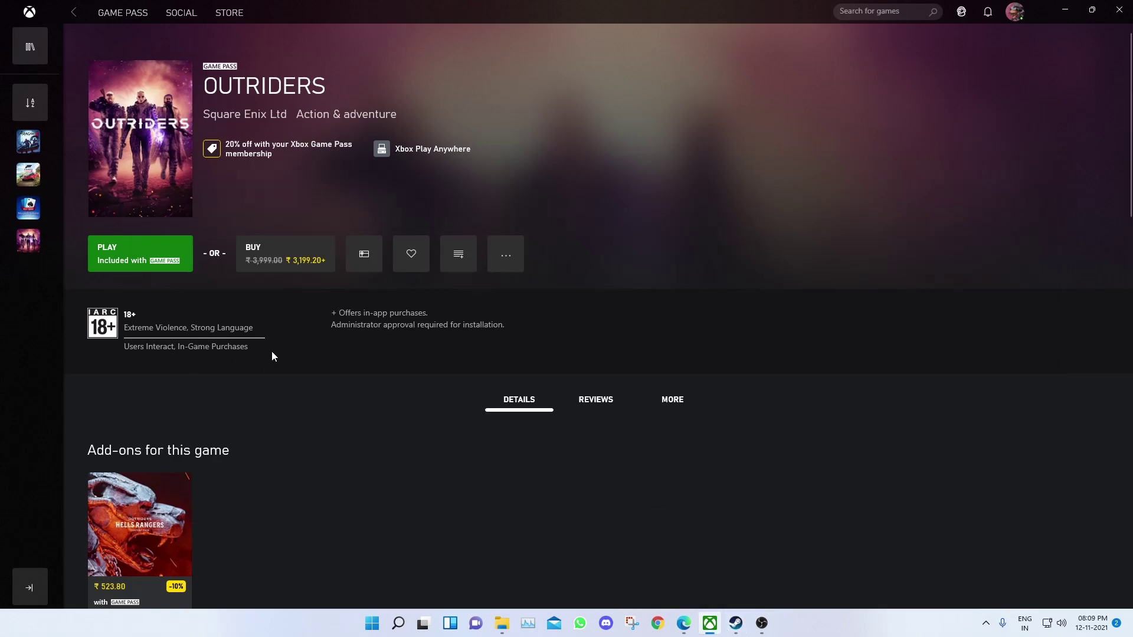
click(123, 13)
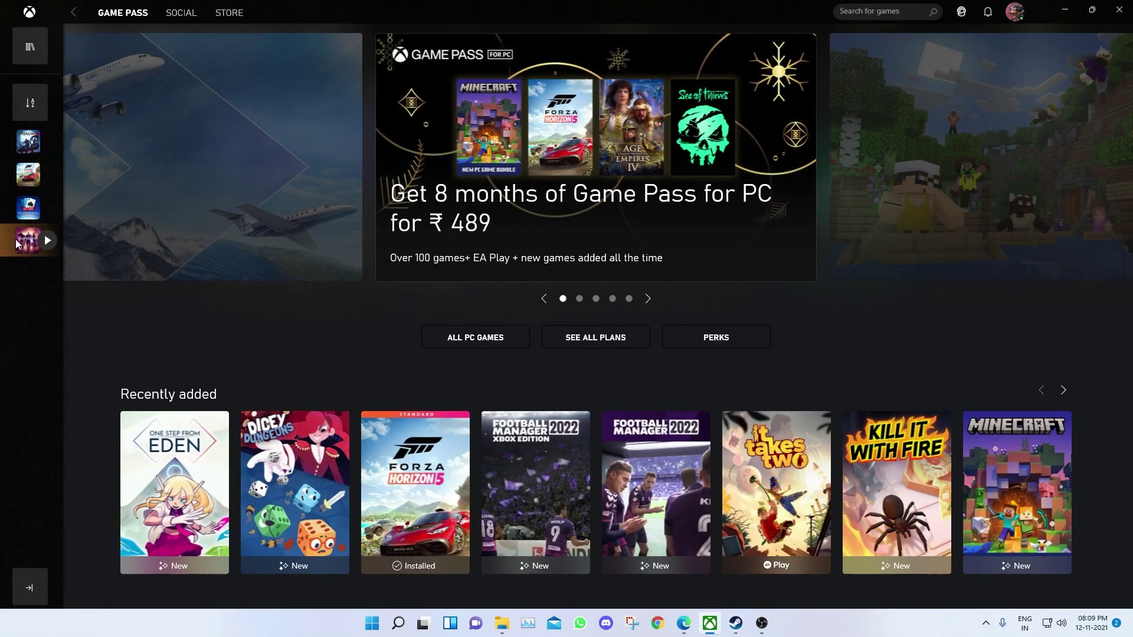
click(24, 242)
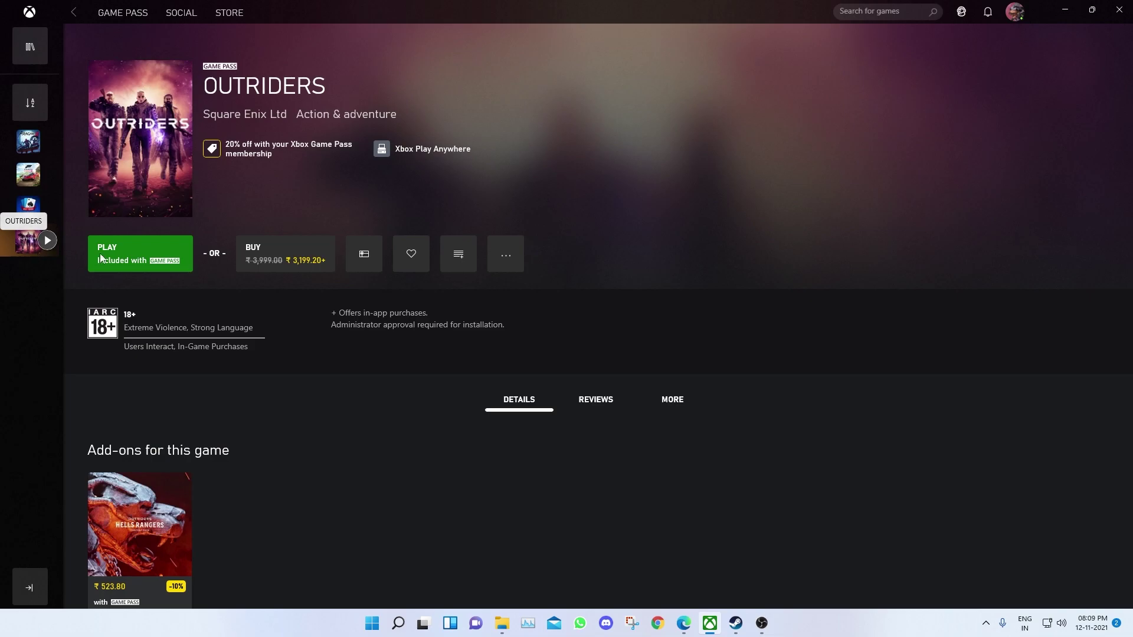
click(506, 253)
click(594, 250)
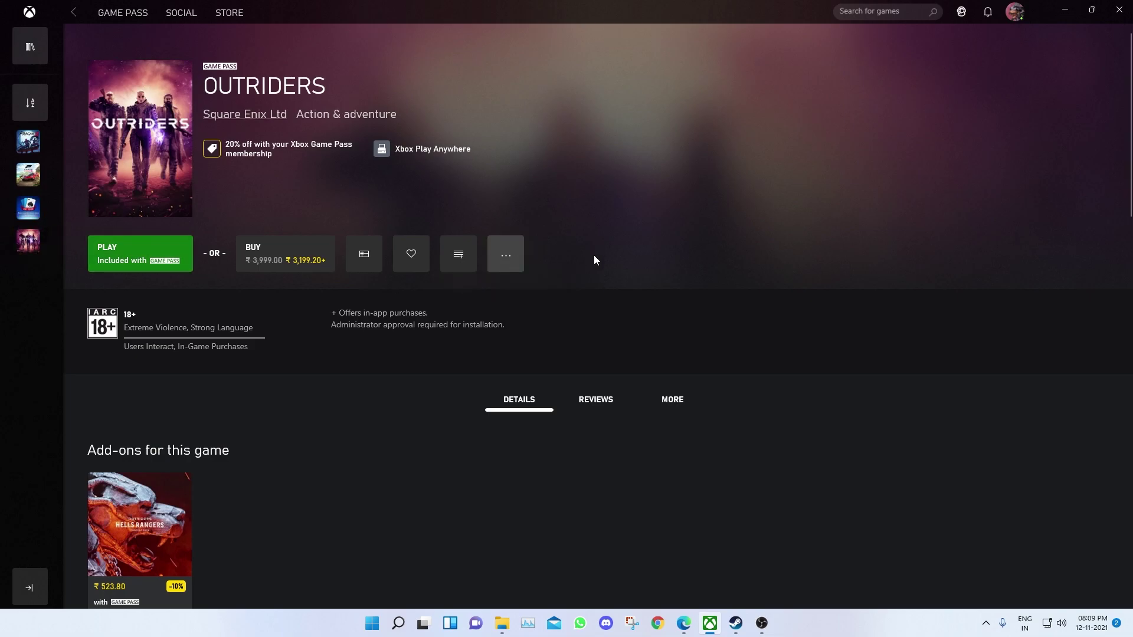
- Switch to File Explorer and look through the Program Files folder on Local Disk (C:)
click(502, 623)
click(49, 345)
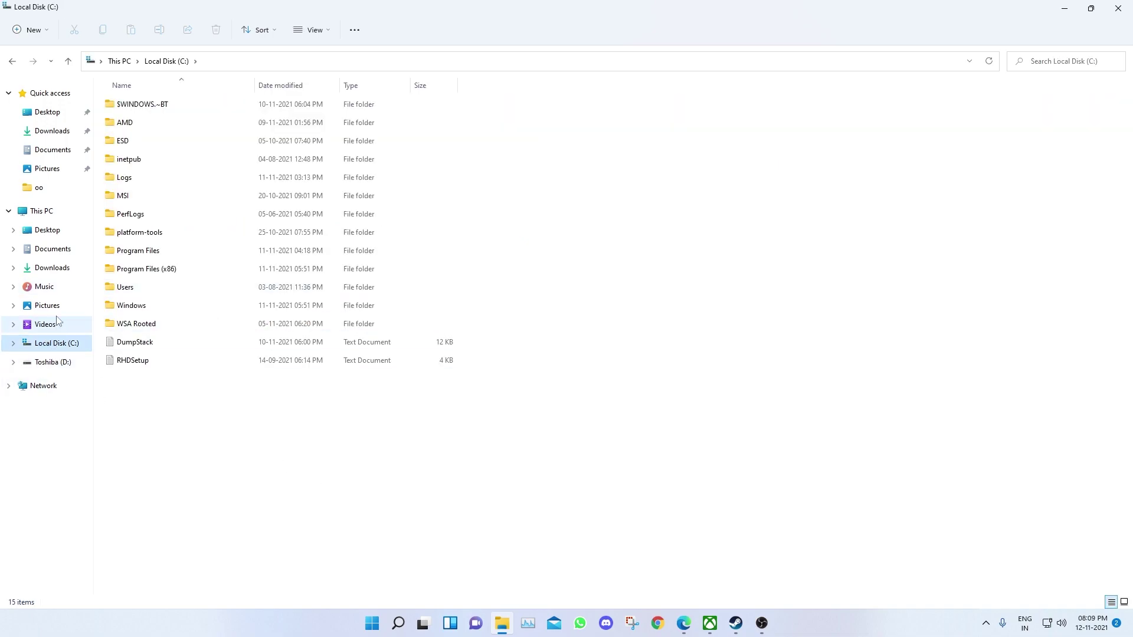
double_click(154, 253)
scroll(478, 390, down, 7)
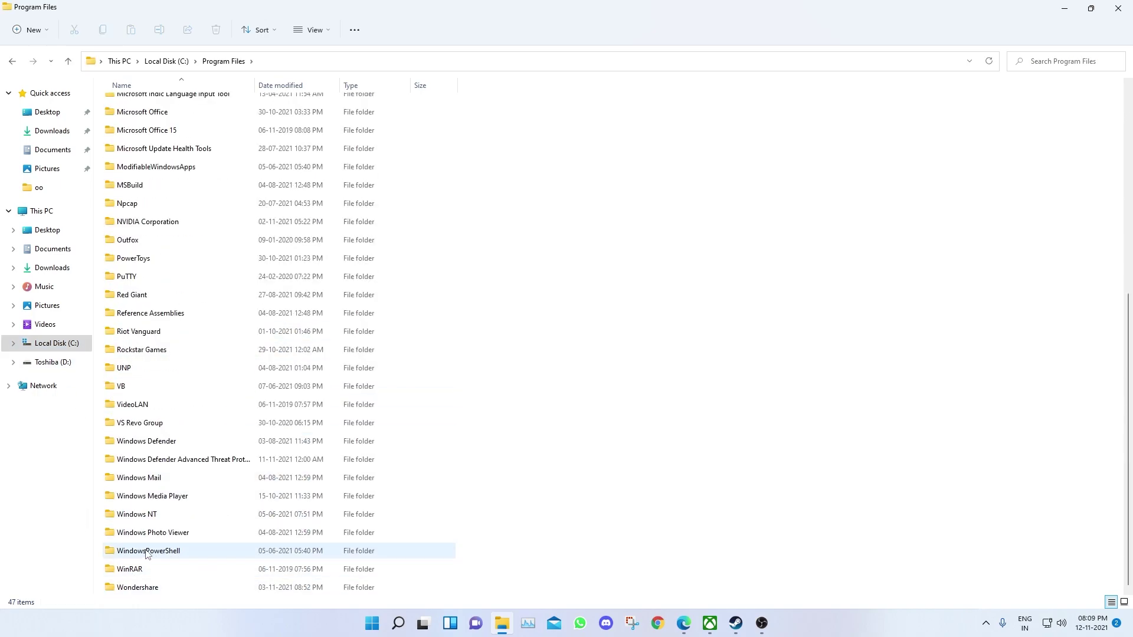
- Go to the Toshiba (D:) drive and try to open its WindowsApps folder, declining the permission request
click(38, 365)
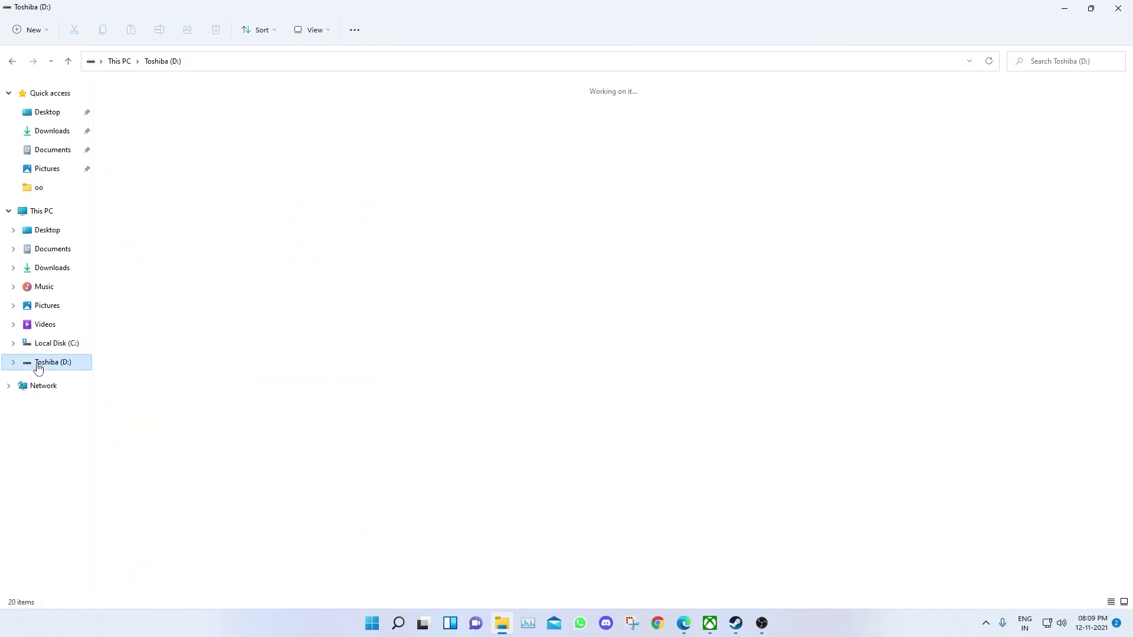
click(228, 222)
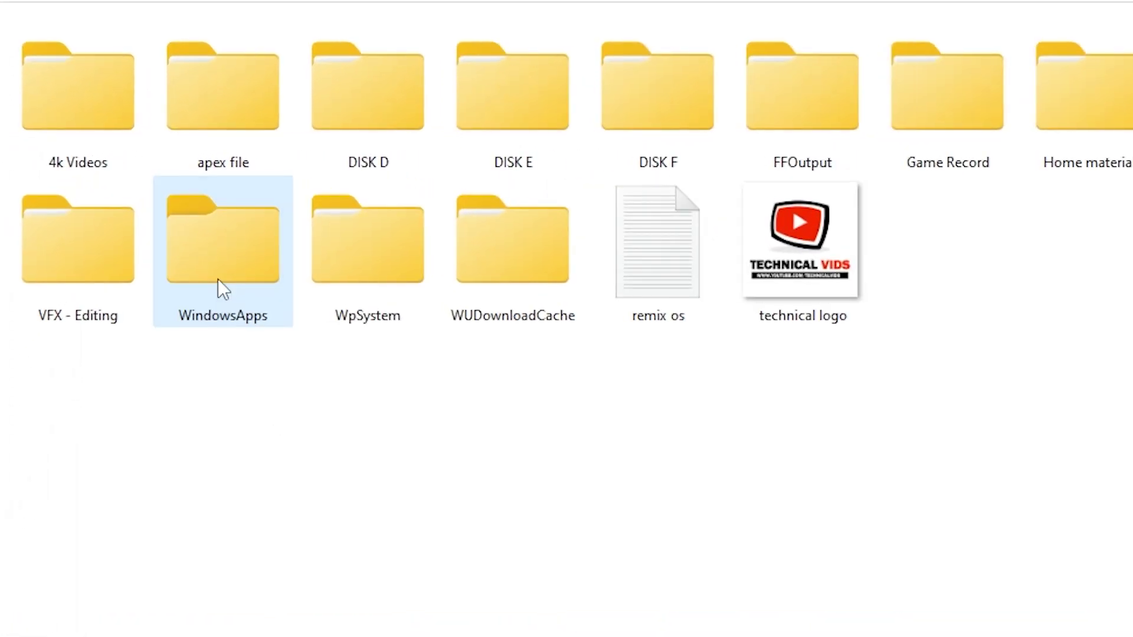
double_click(217, 280)
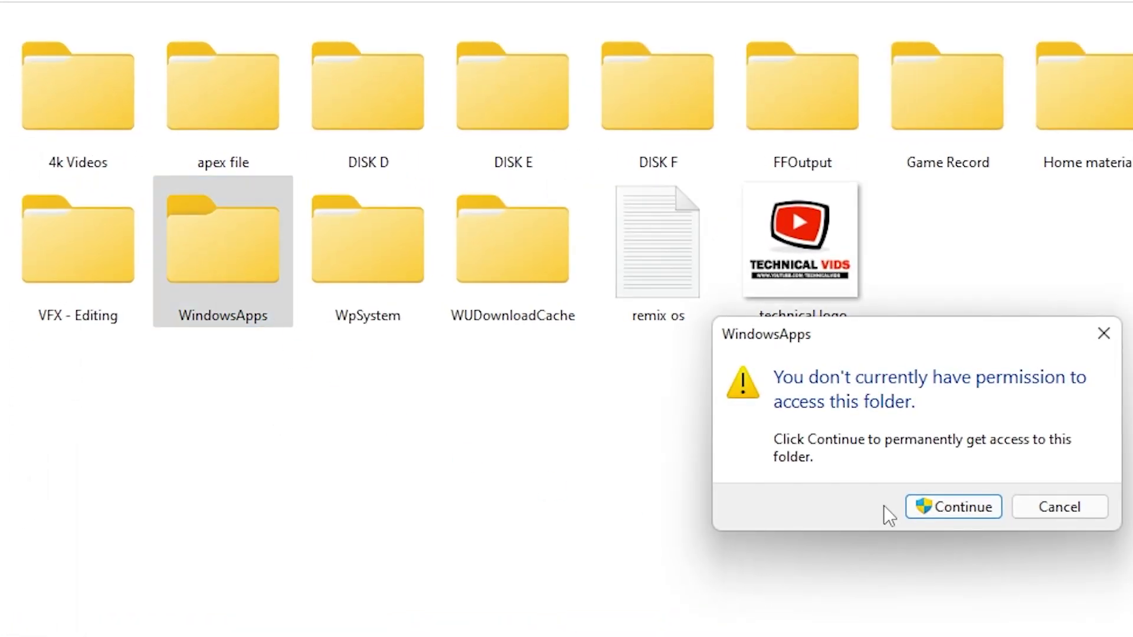
drag(935, 346, 496, 350)
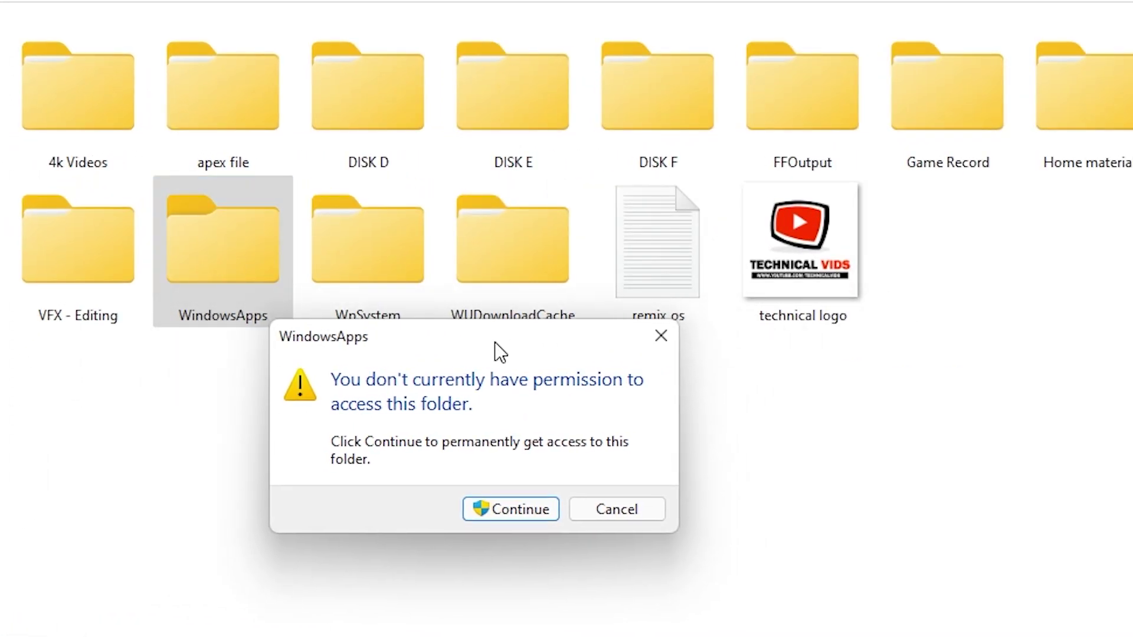
click(635, 514)
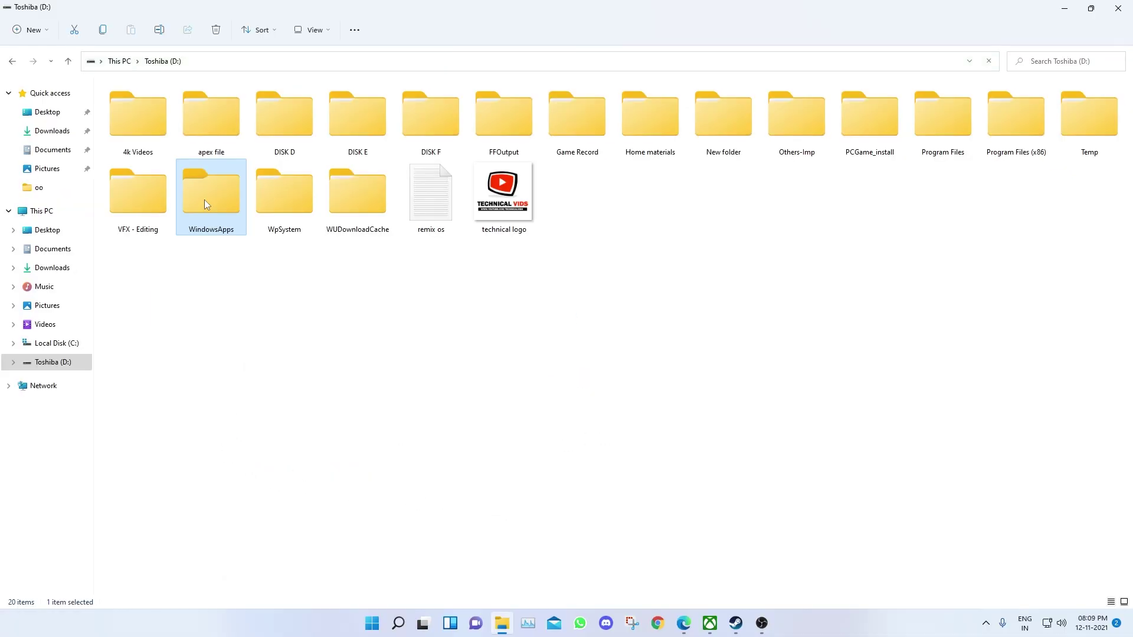
- Open the advanced security settings of the WindowsApps folder and load its permissions with administrative rights
right_click(208, 201)
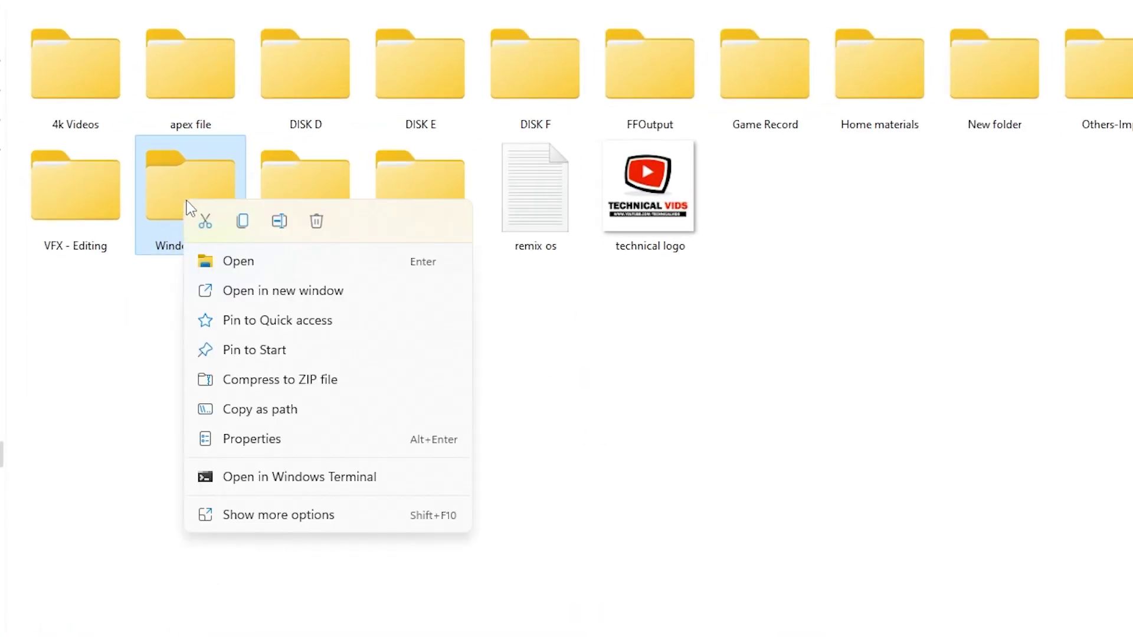
click(260, 445)
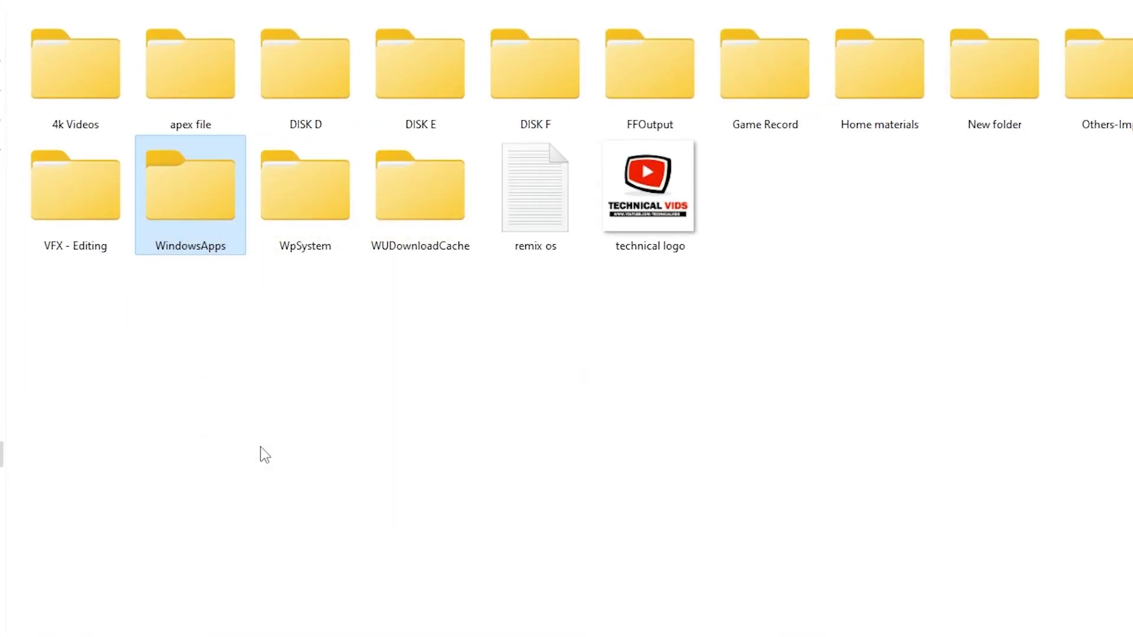
drag(304, 222, 370, 186)
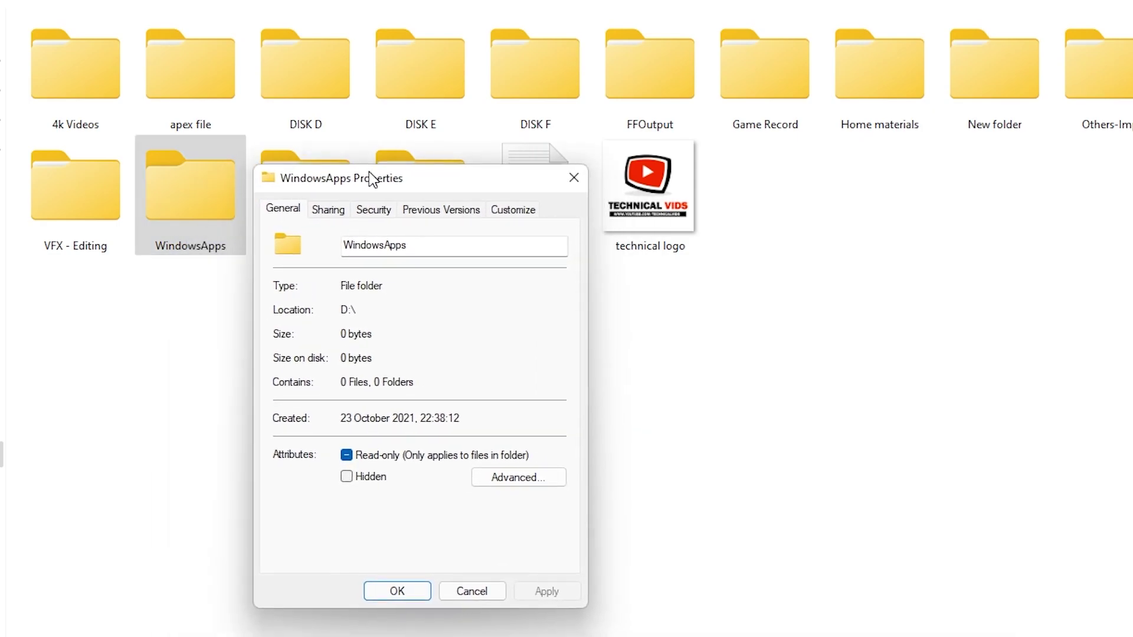
click(383, 216)
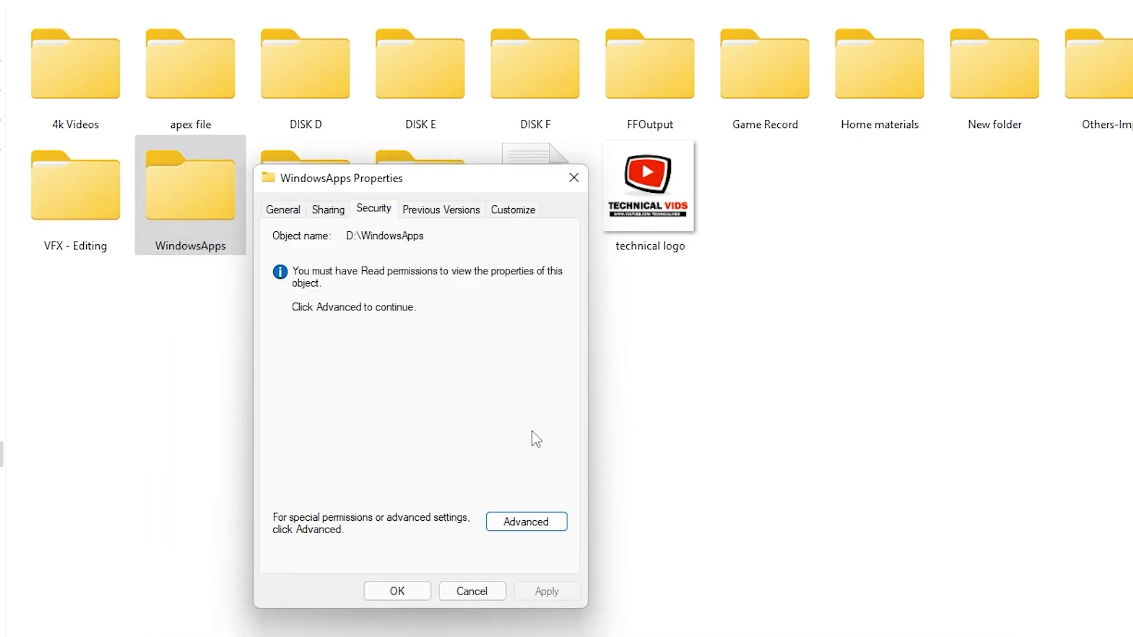
click(526, 521)
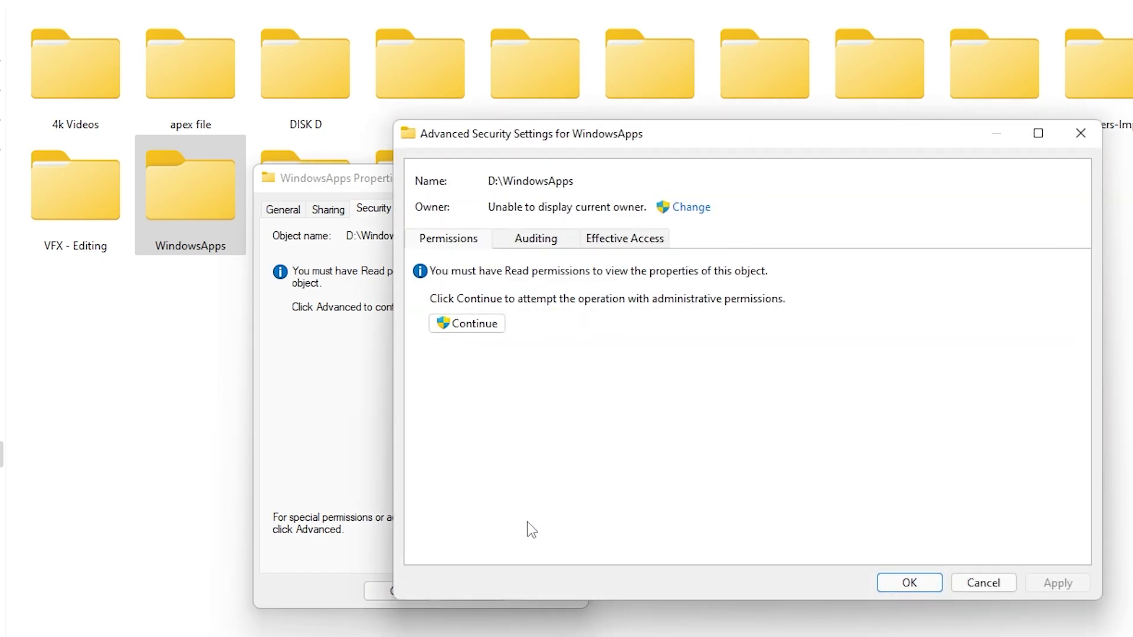
drag(790, 135, 649, 122)
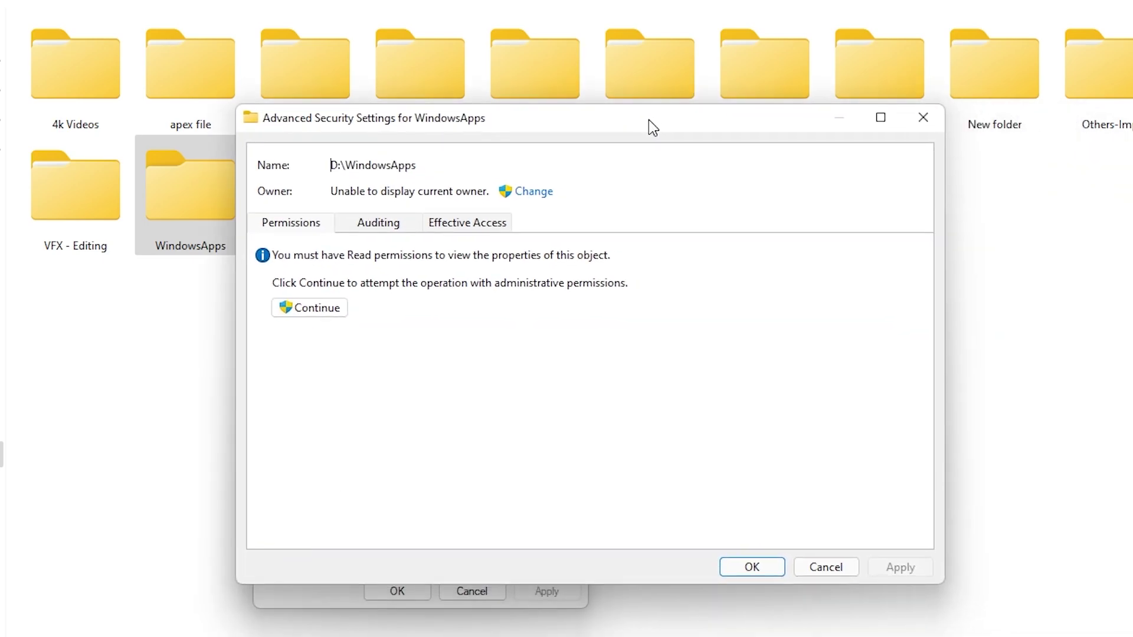
click(316, 311)
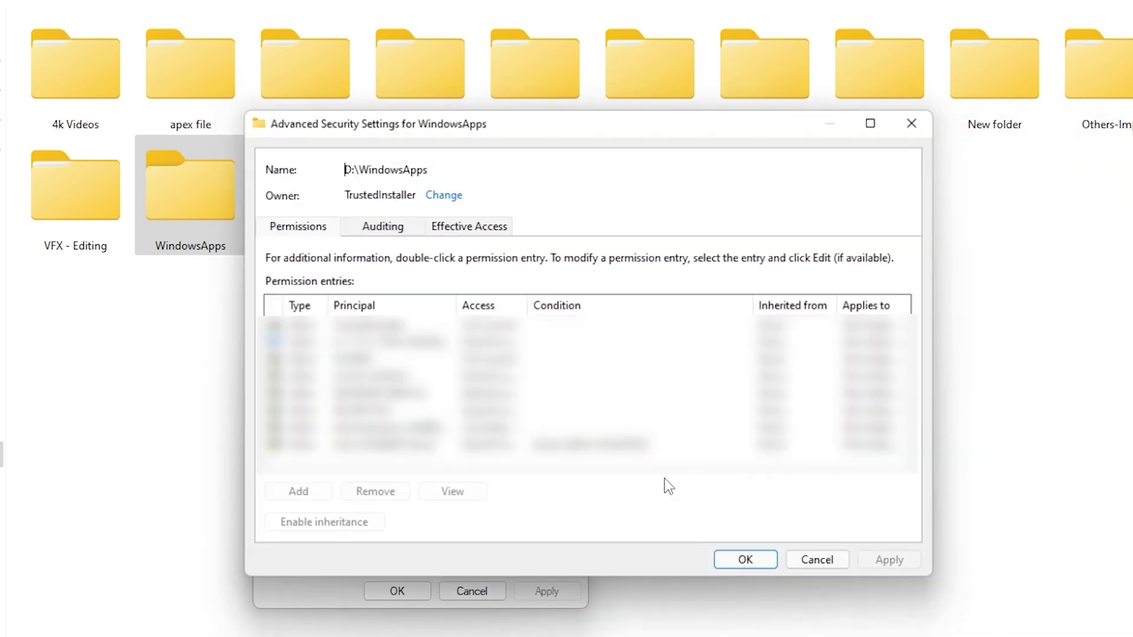
- Change the WindowsApps folder's owner to the local user account, checking the entered account name
click(443, 193)
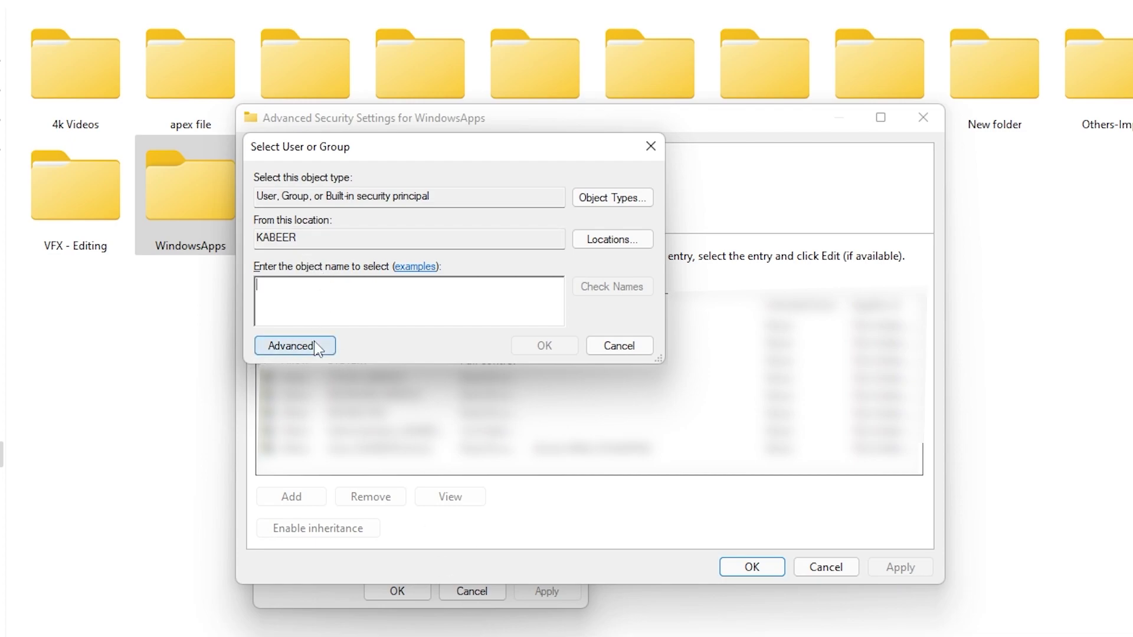
text(abeer)
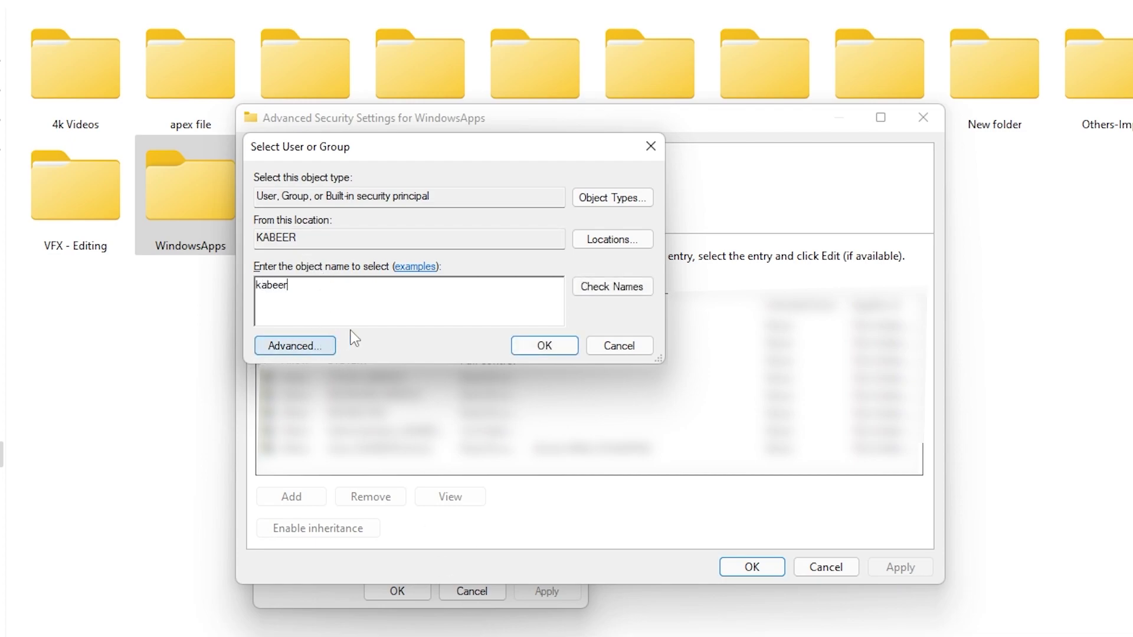
click(625, 292)
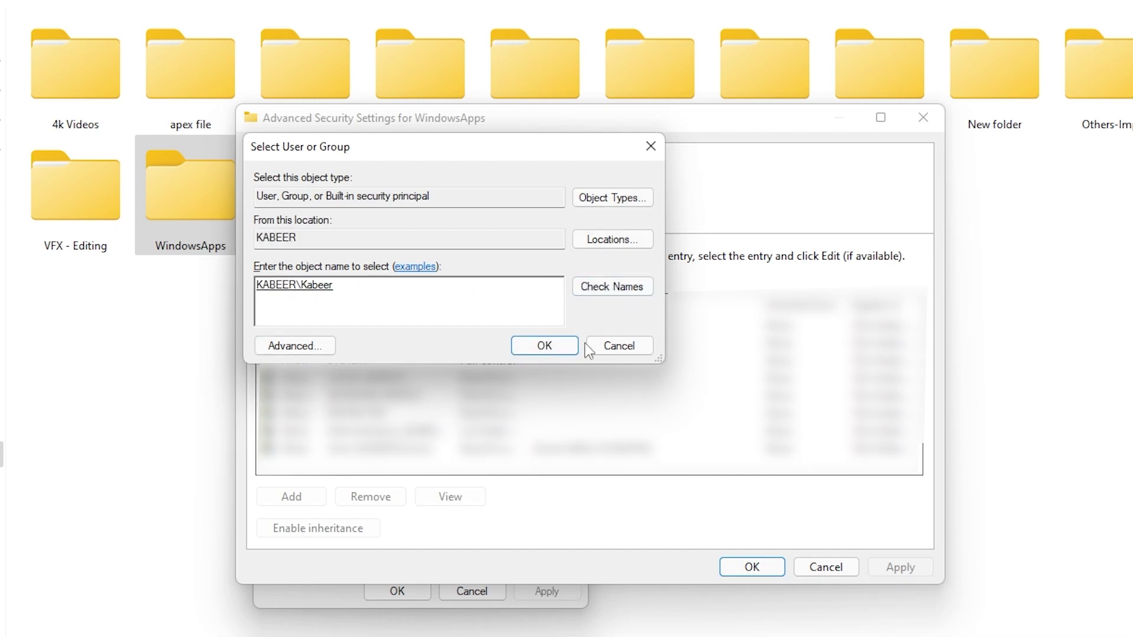
click(546, 347)
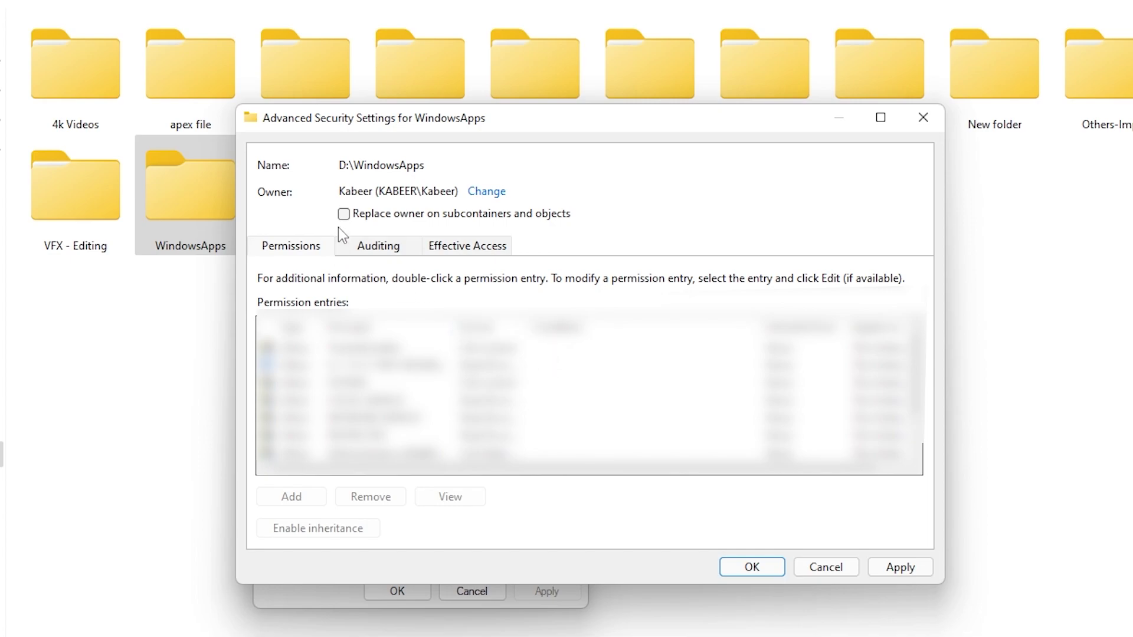
- Replace the owner on subcontainers and objects, apply the ownership change and close the WindowsApps properties
click(343, 214)
click(901, 568)
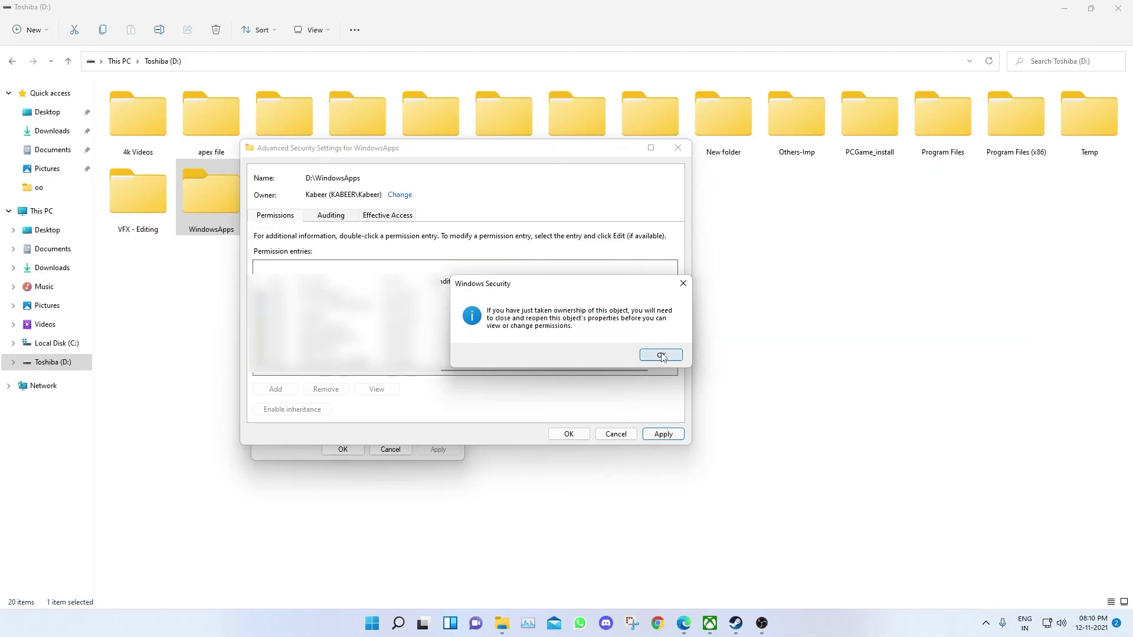
click(661, 354)
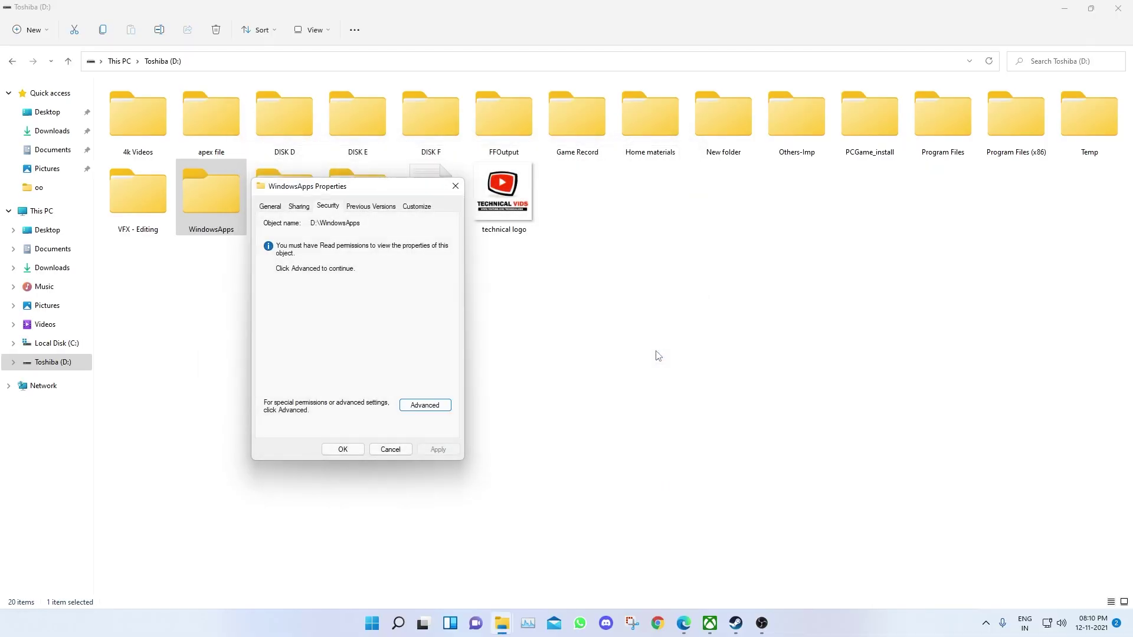
click(343, 449)
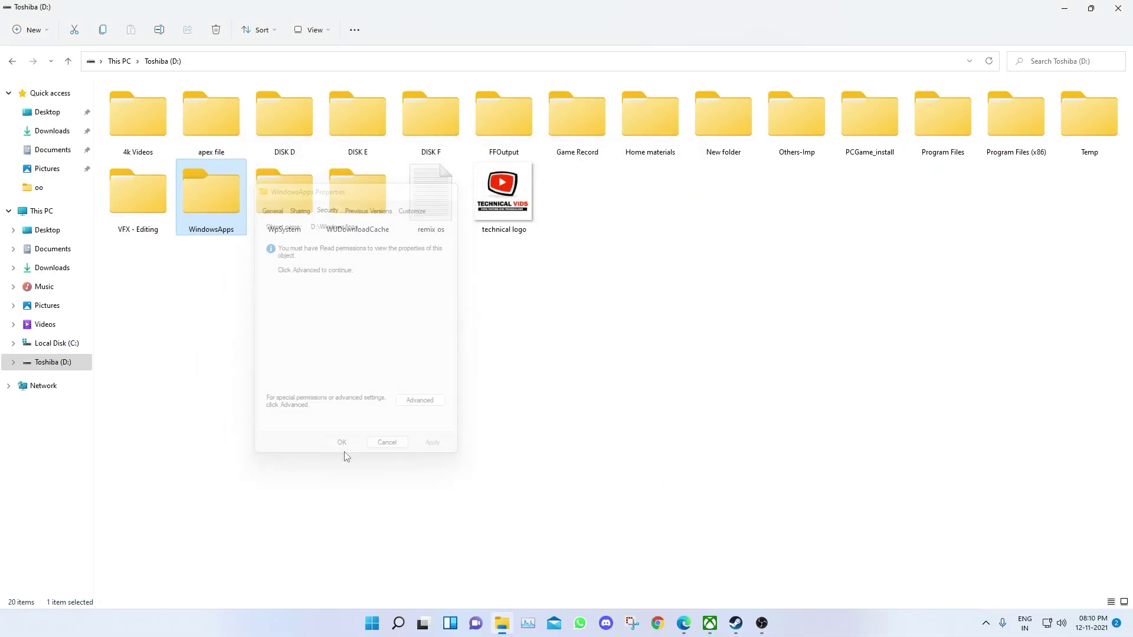
- Test access to the WindowsApps folder, cancel the permission request, and reopen the folder's advanced security settings
double_click(218, 200)
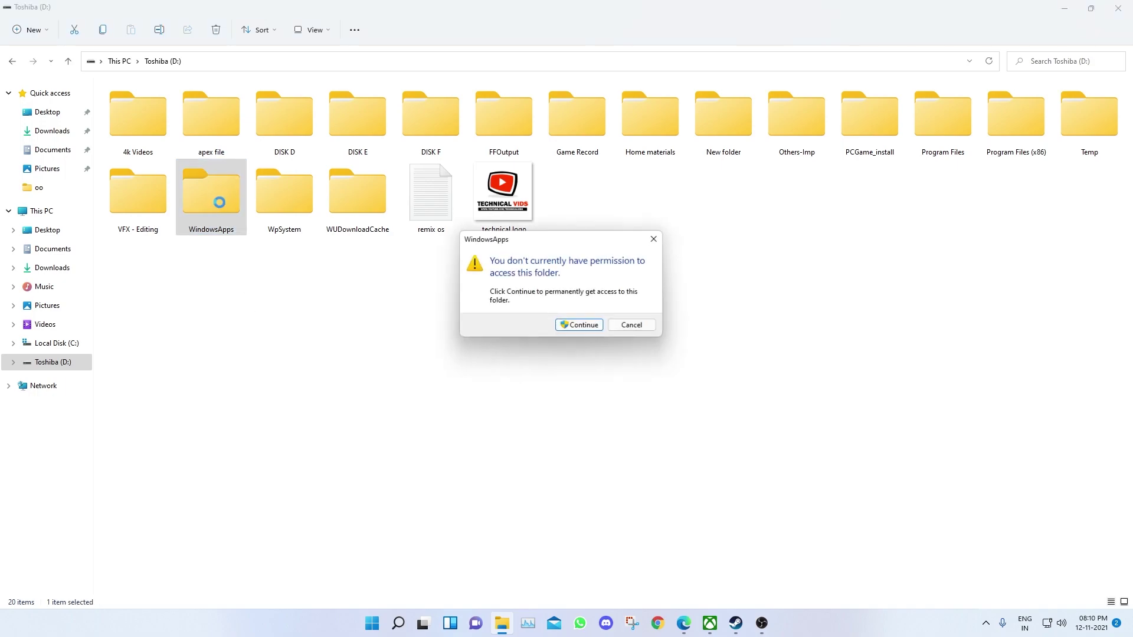
click(634, 326)
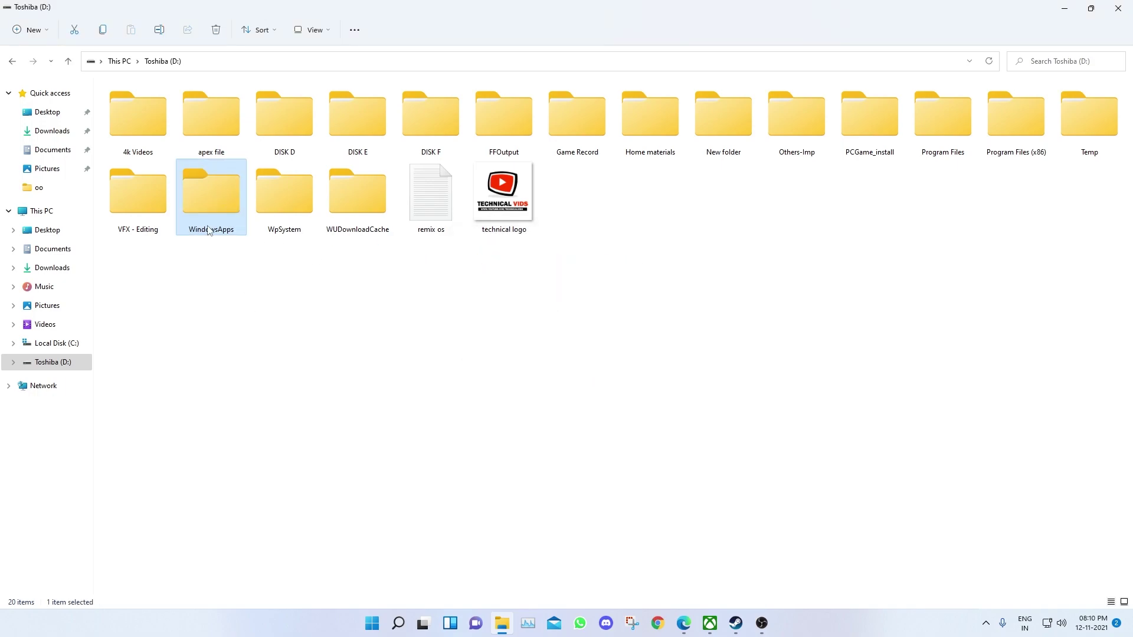
right_click(189, 200)
click(245, 348)
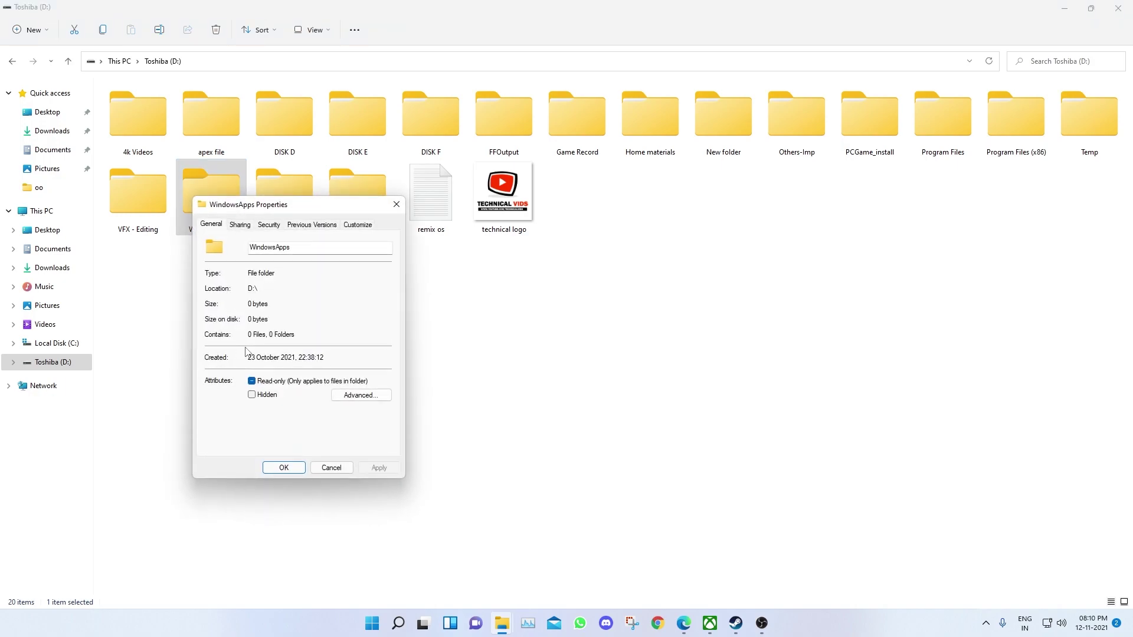
click(269, 225)
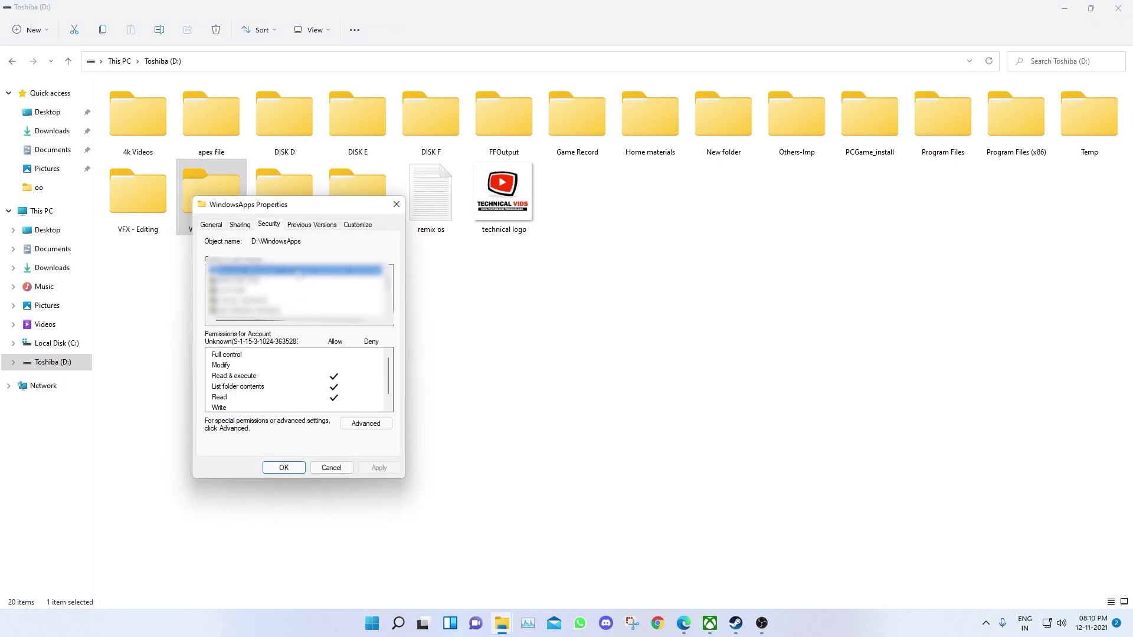
click(364, 425)
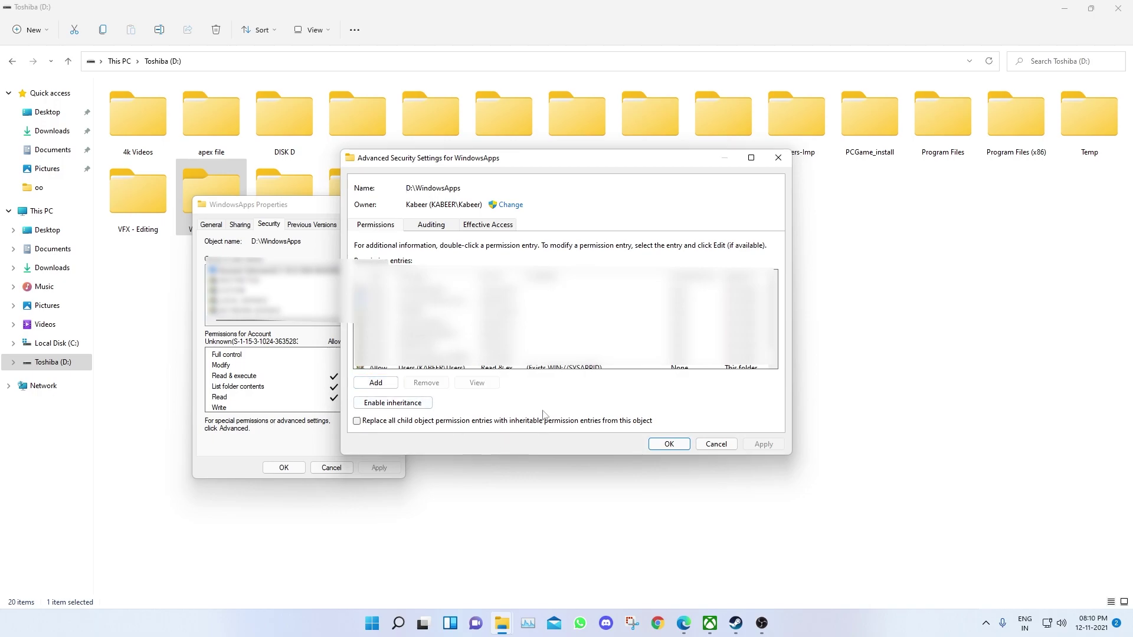
- Add a permission entry on WindowsApps granting the local user account full control, checking the entered account name
click(375, 384)
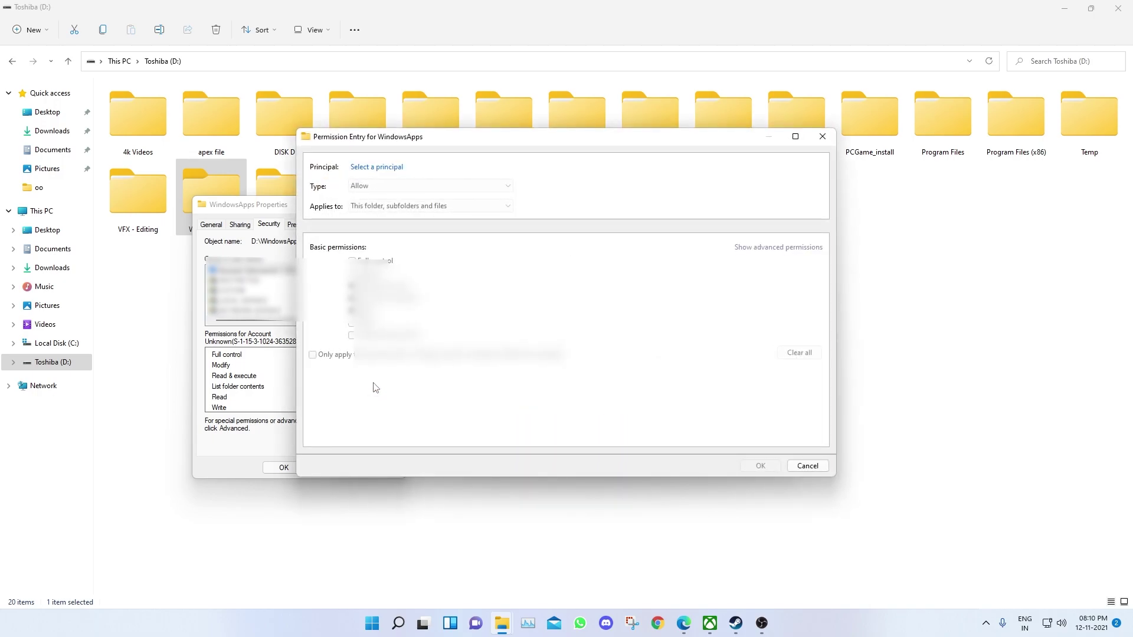
click(376, 168)
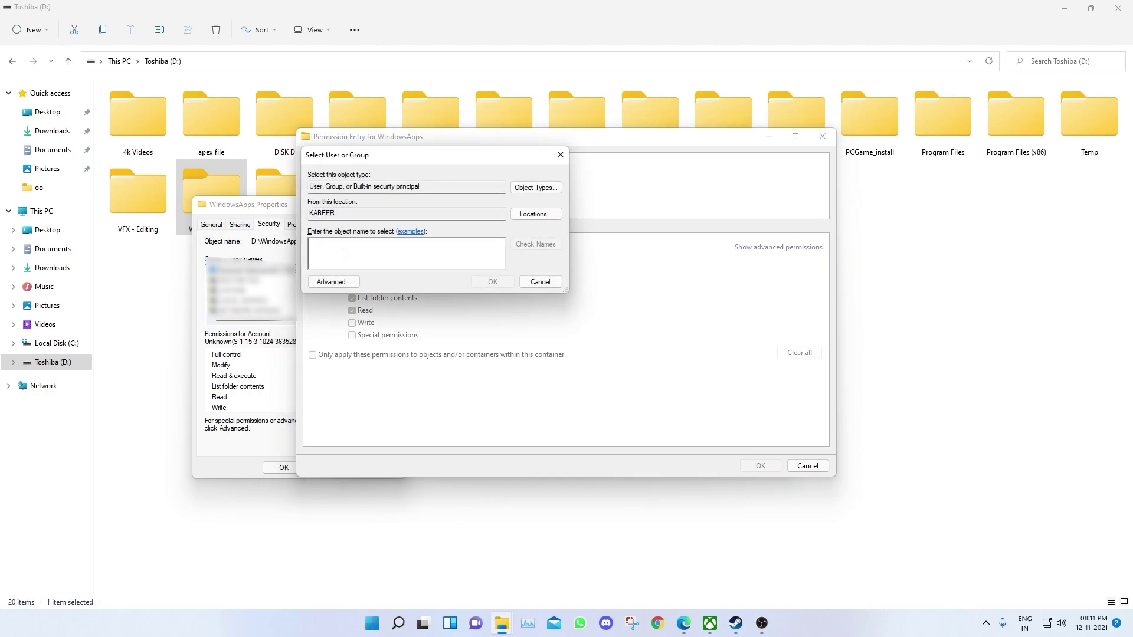
text(kabeer)
click(546, 249)
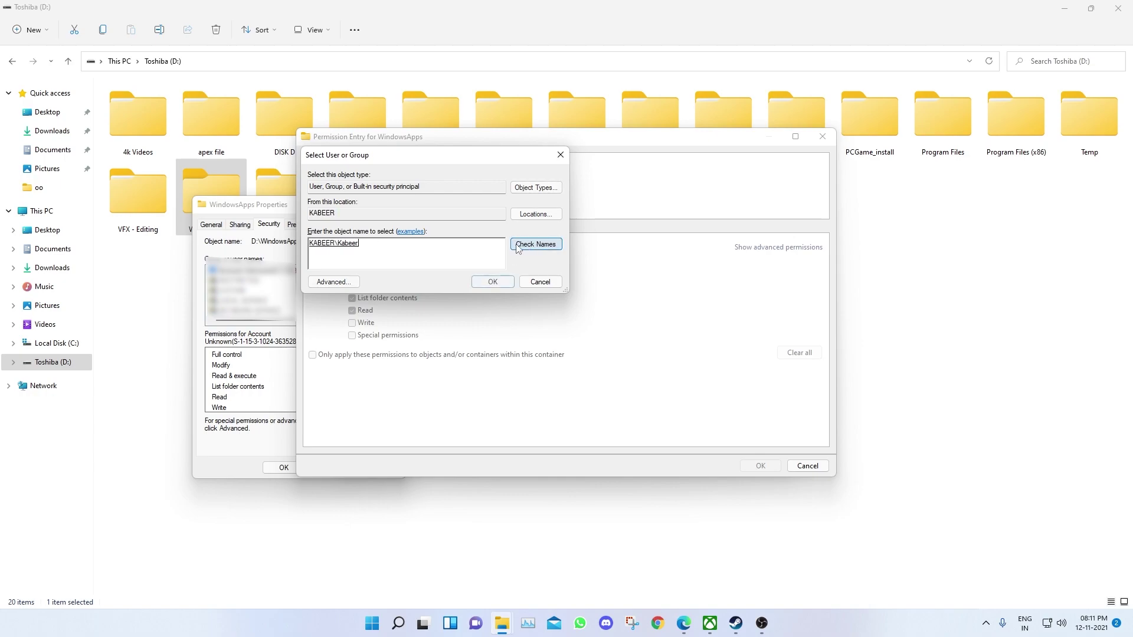
click(506, 281)
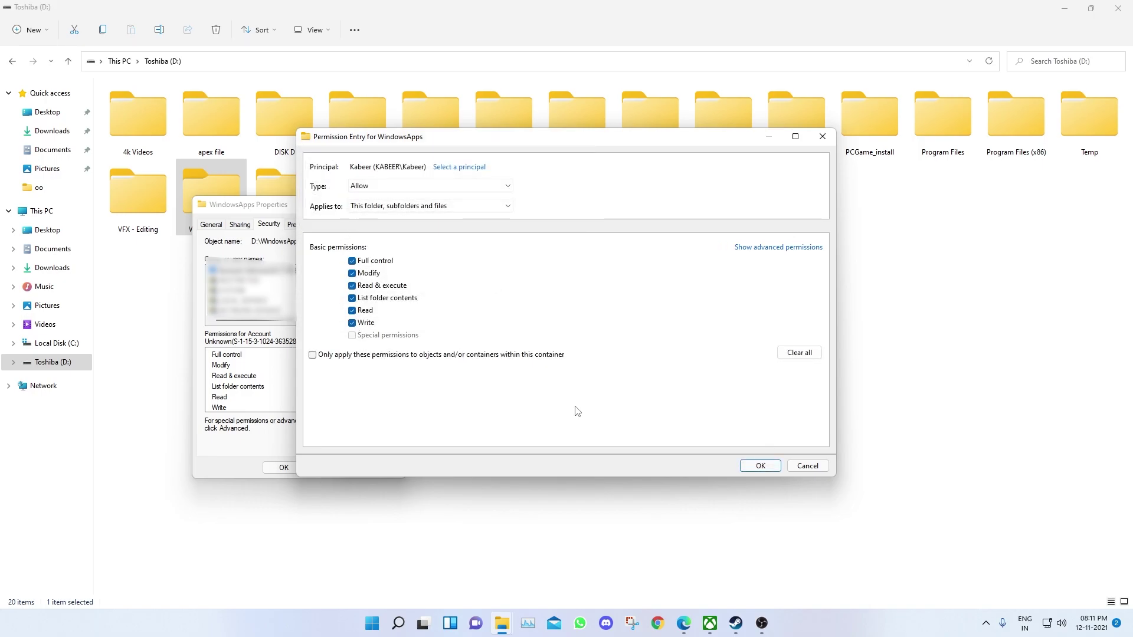
click(756, 466)
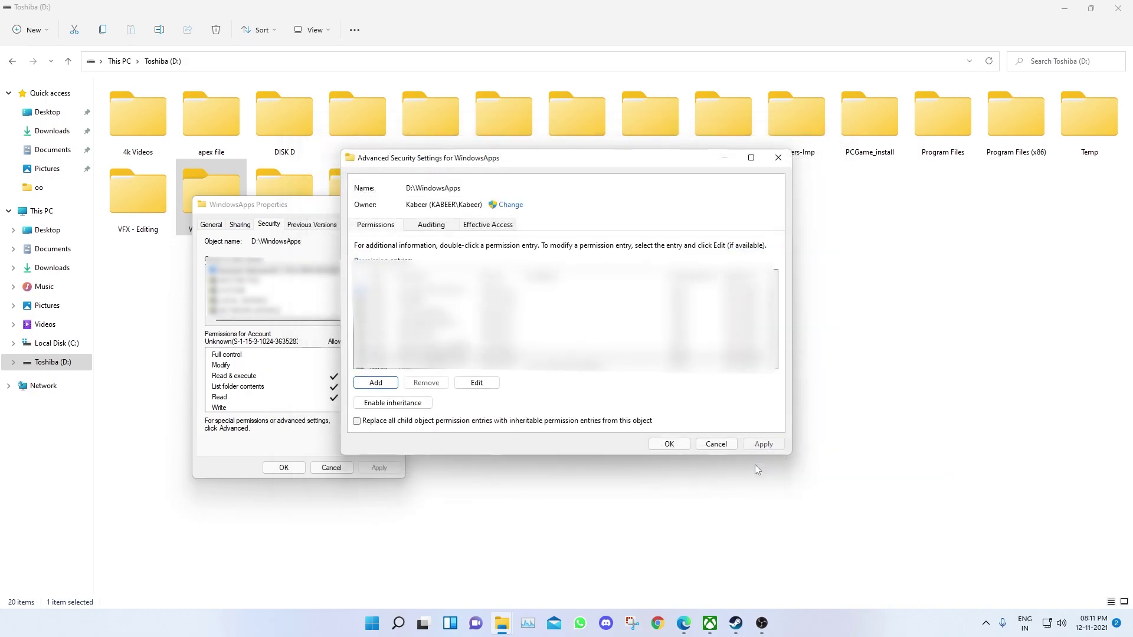
- Apply the new permission entry to the WindowsApps folder, then accept and close its security settings and properties
click(761, 445)
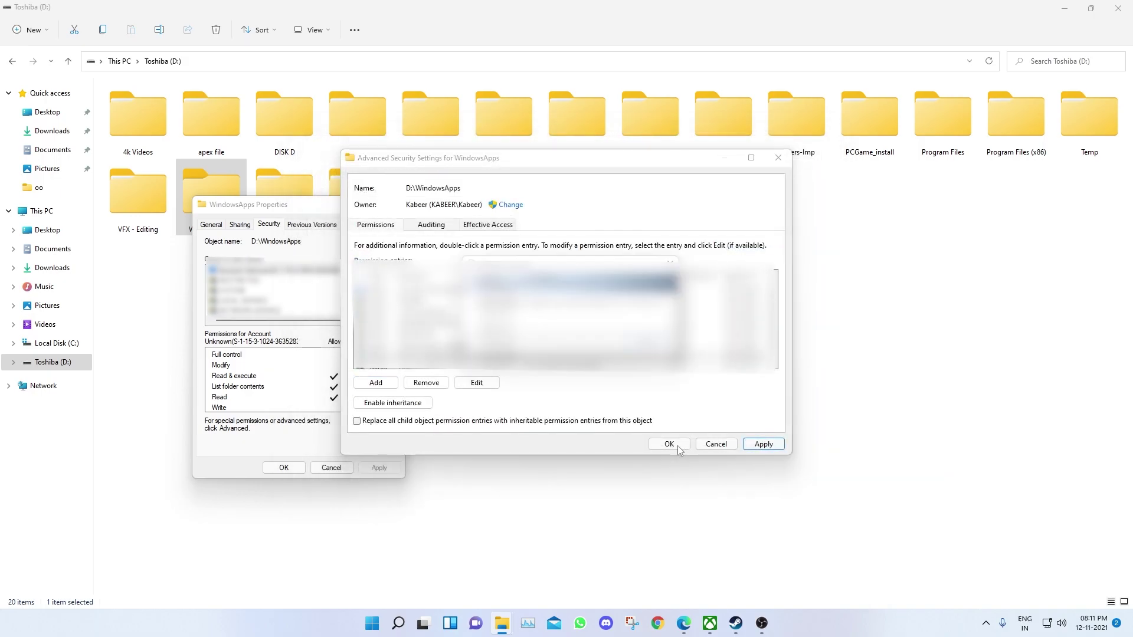
drag(564, 267, 519, 277)
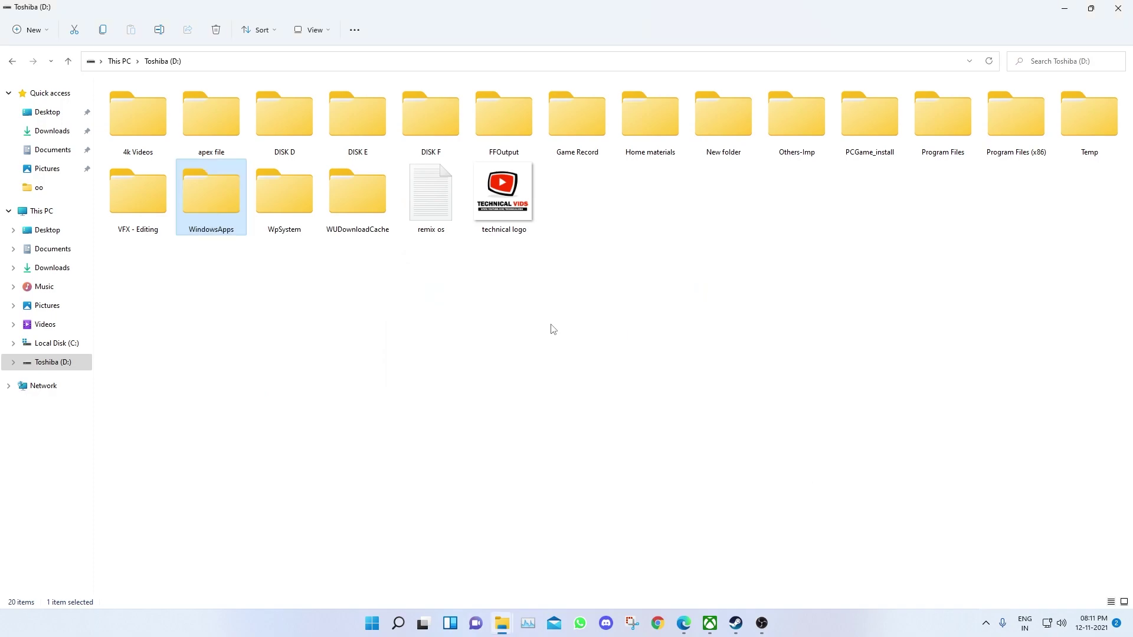
click(434, 325)
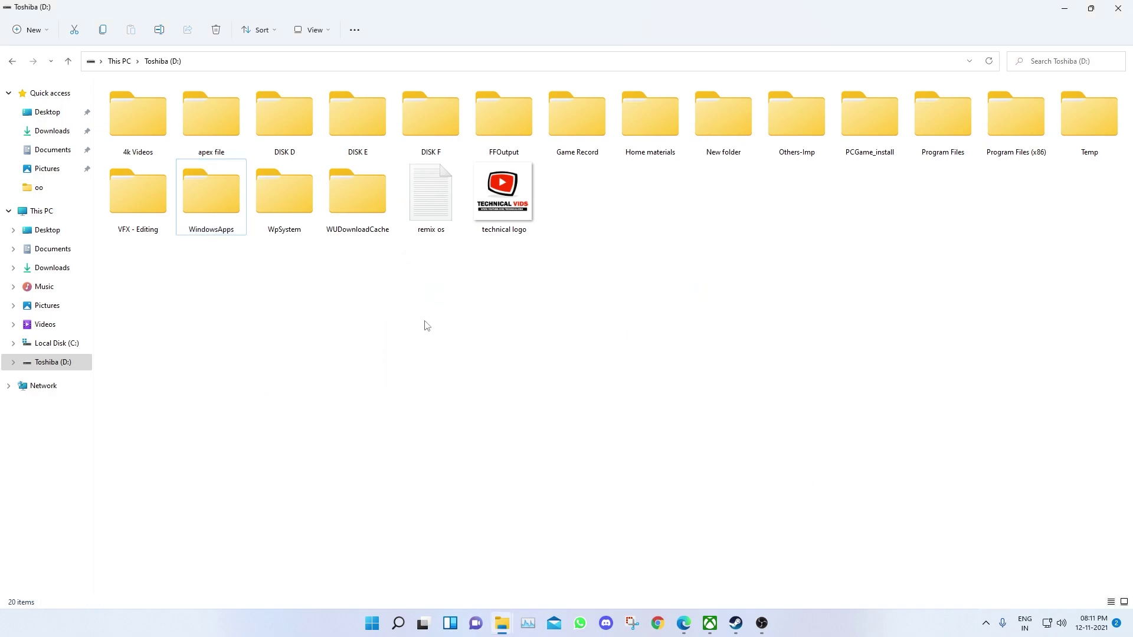
mouse_move(508, 623)
click(555, 561)
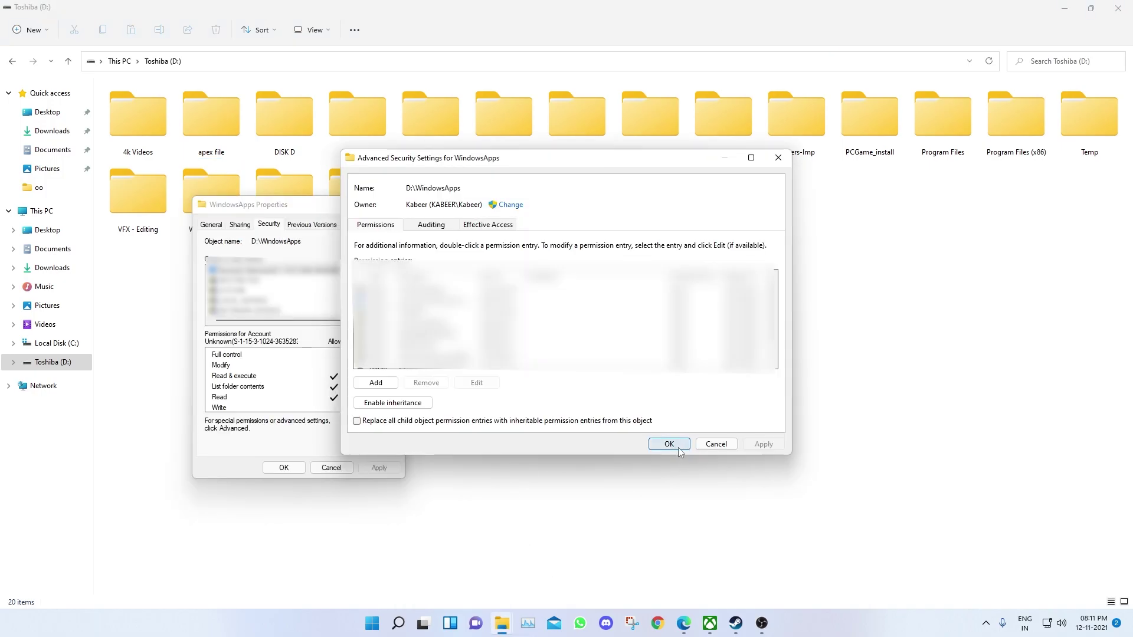
click(669, 444)
click(285, 469)
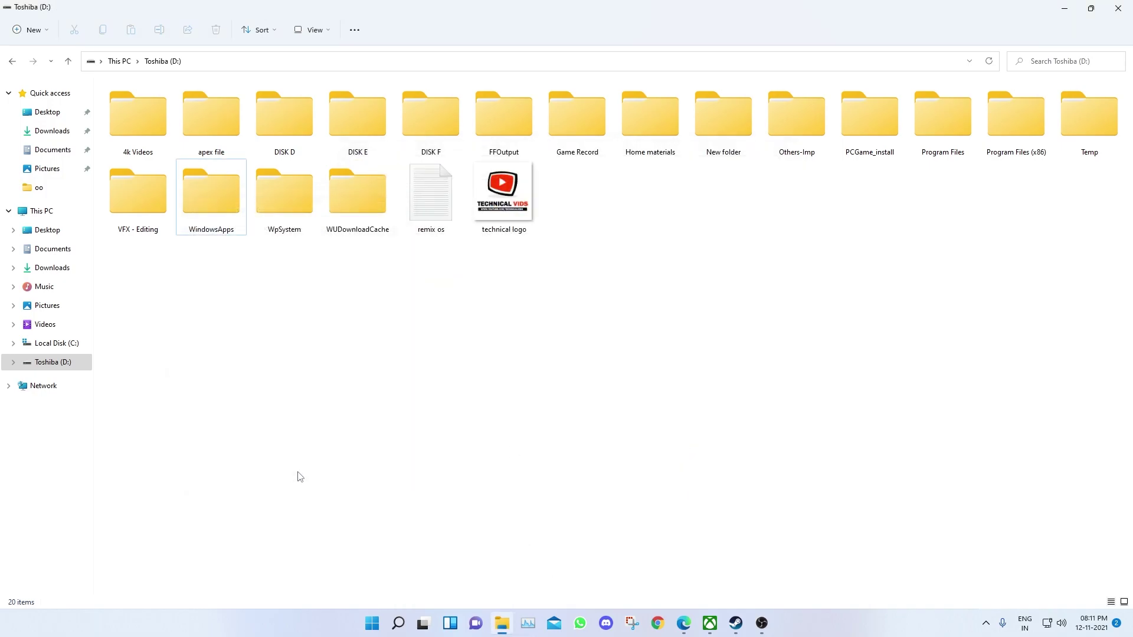
- Open the WindowsApps folder on the D: drive and look through the game folders inside it
click(212, 206)
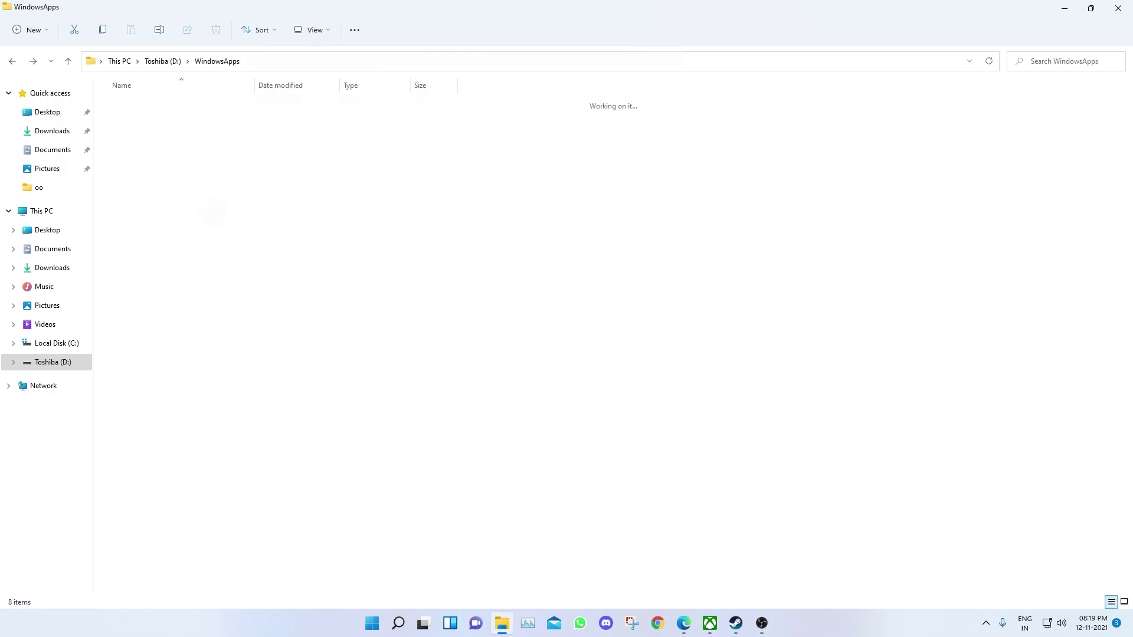
drag(133, 280, 180, 204)
drag(188, 304, 187, 304)
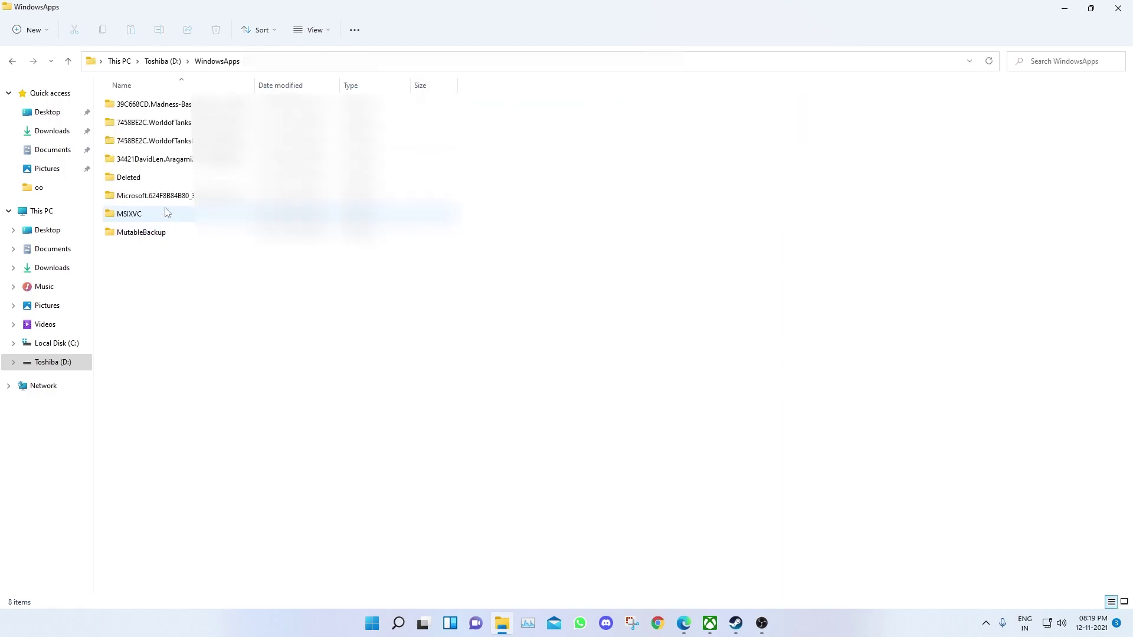
click(184, 160)
click(177, 105)
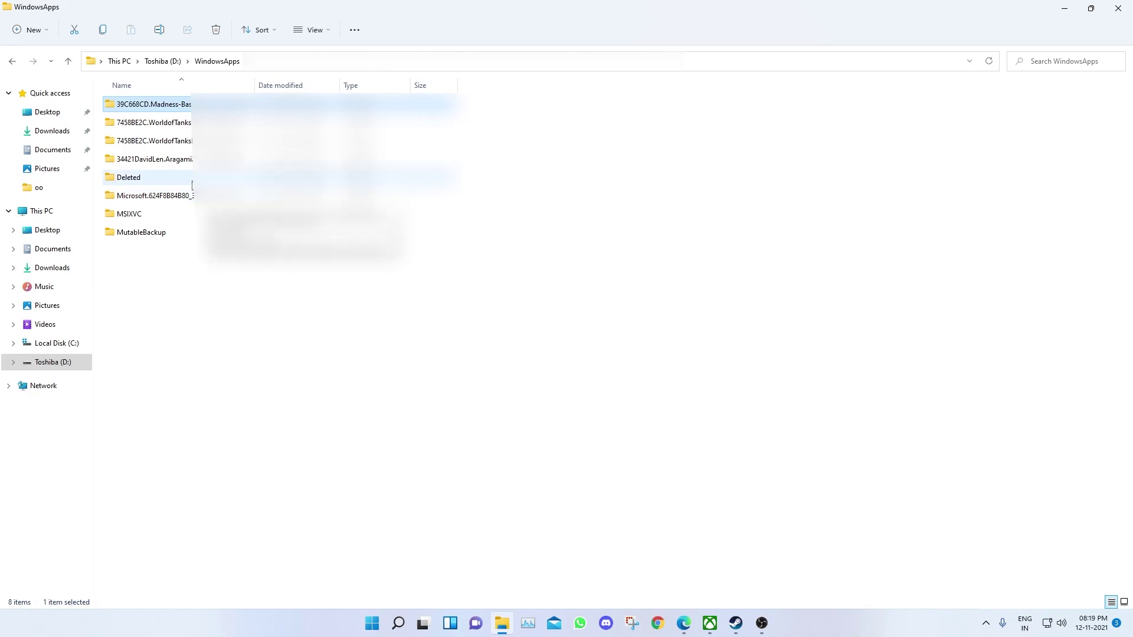
- Locate the ForzaHorizon5 application in the Microsoft.624F8B84B80 folder and the Aragami2 application in the 34421DavidLen.Aragami2 folder
double_click(150, 195)
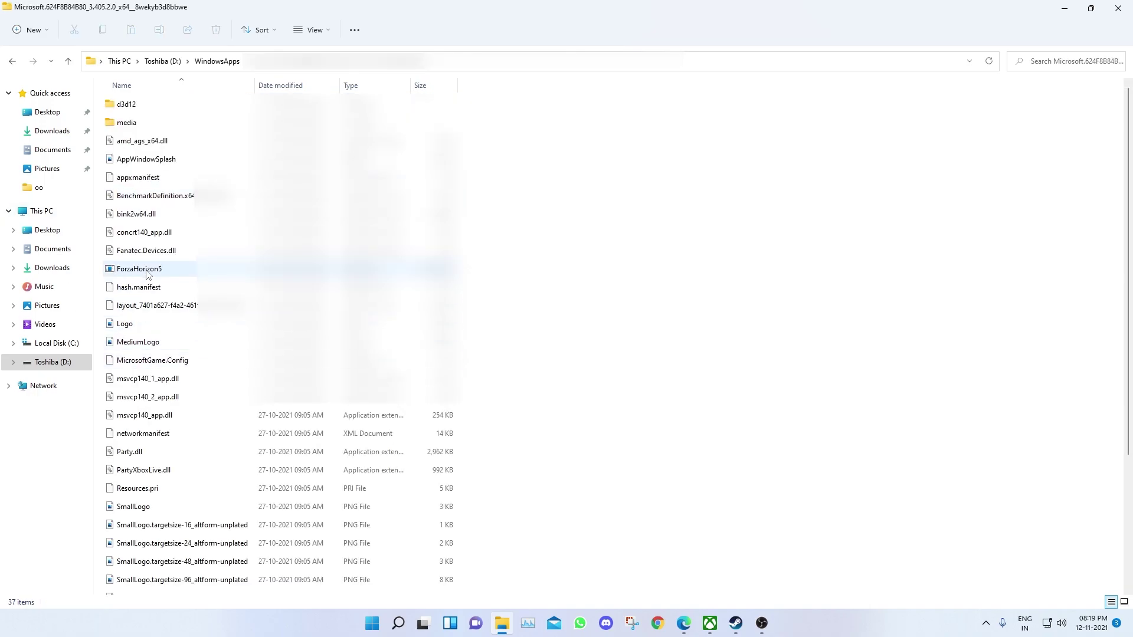
click(142, 271)
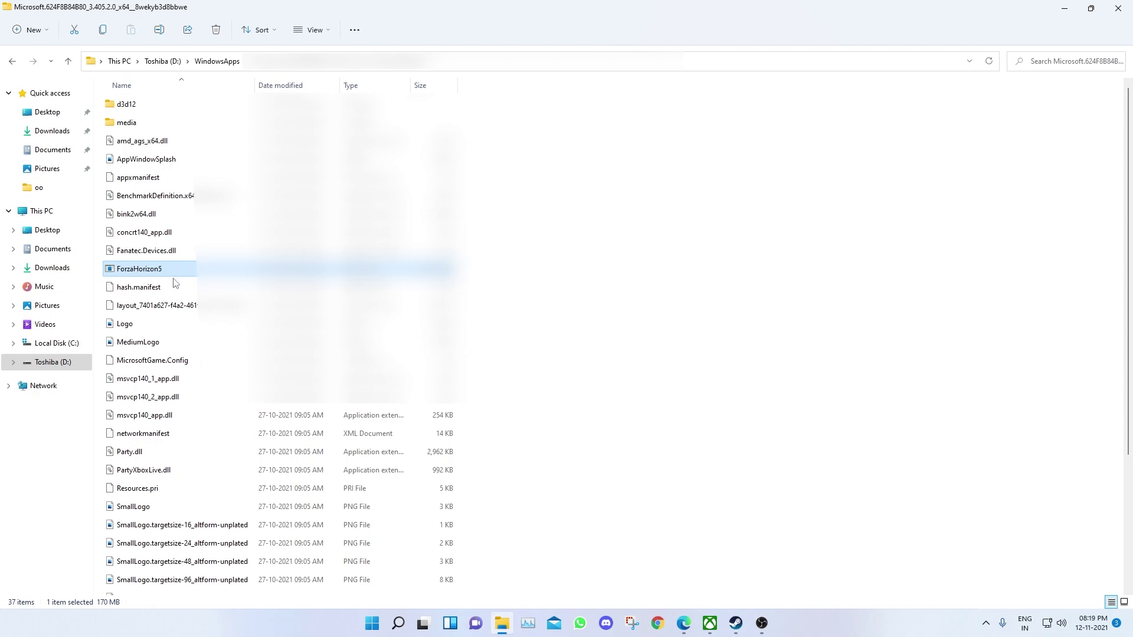
click(12, 61)
double_click(150, 158)
click(134, 161)
click(531, 375)
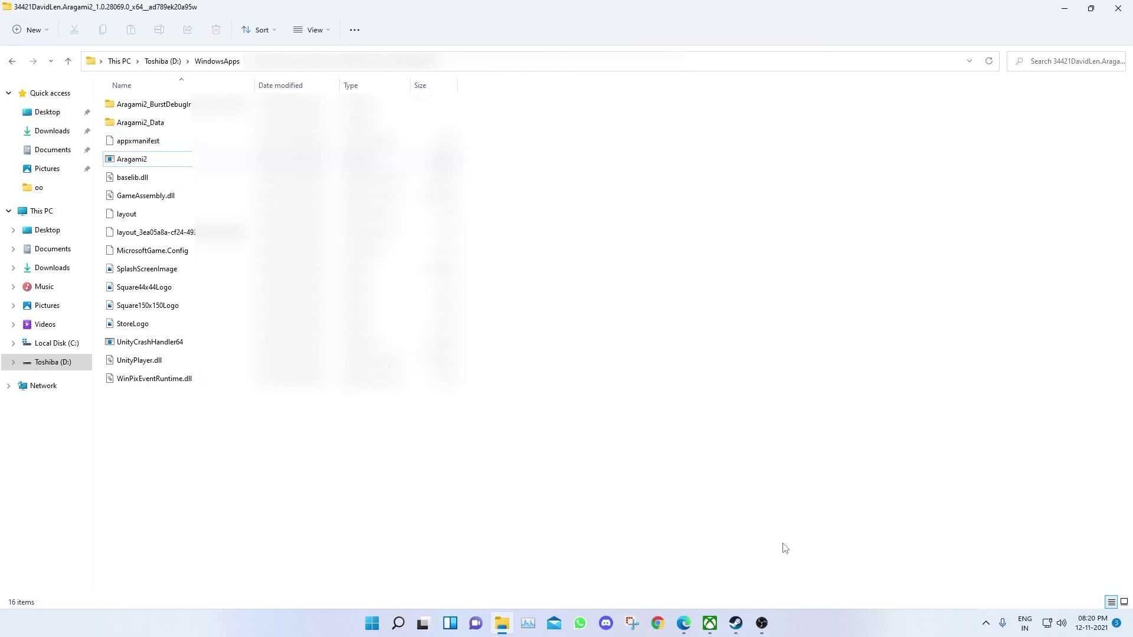
- Switch to Steam, start adding a non-Steam game, and look through the list of installed programs
click(740, 632)
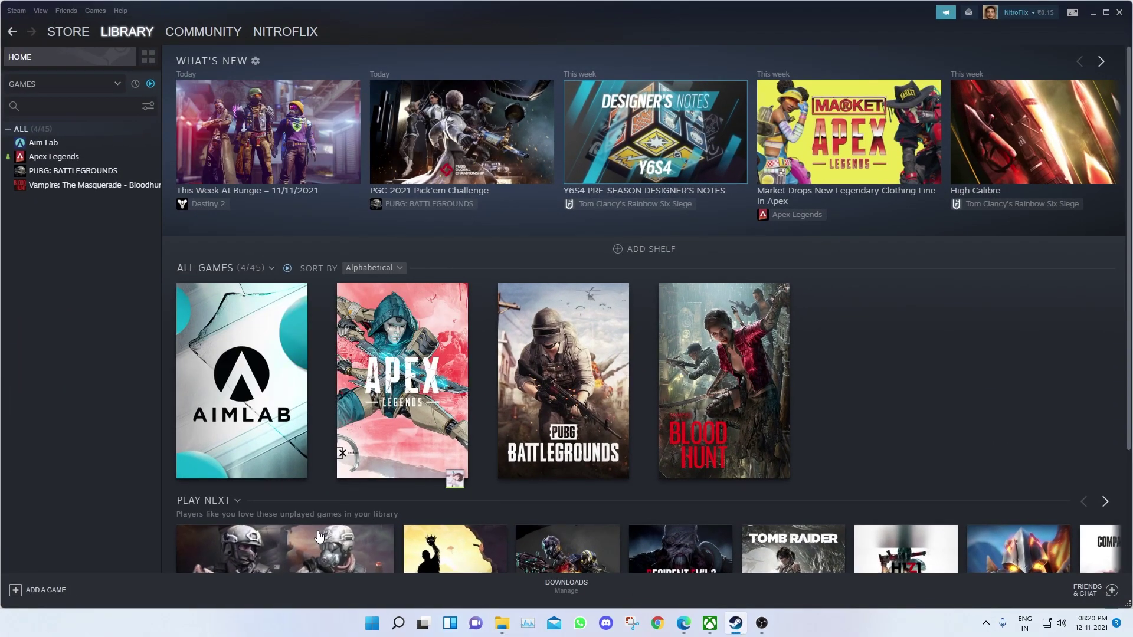
click(20, 593)
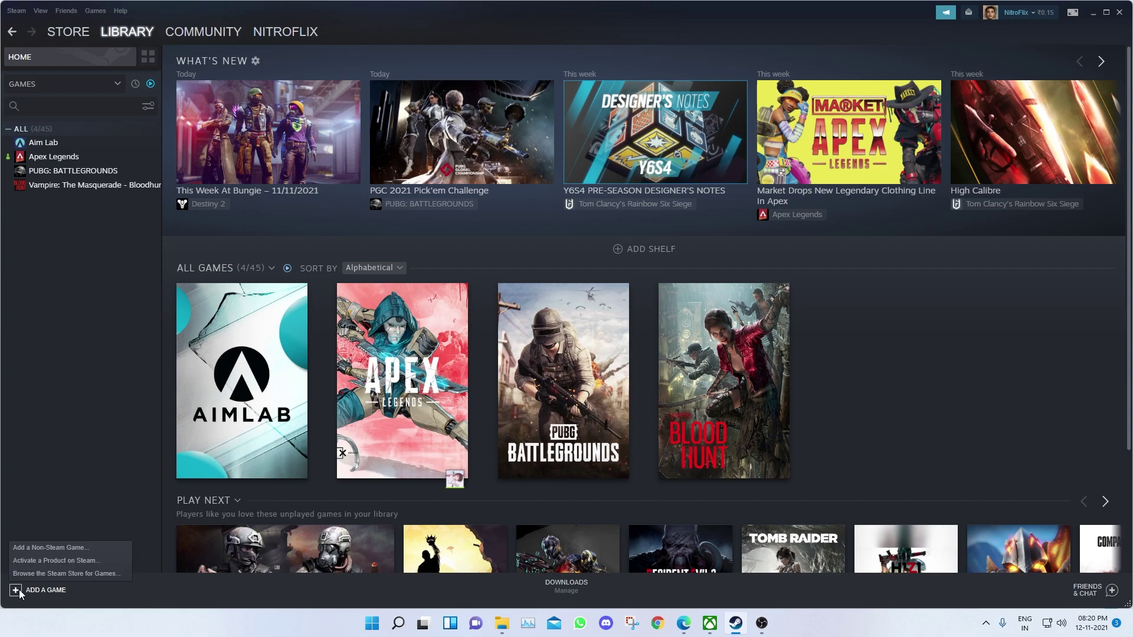
click(46, 548)
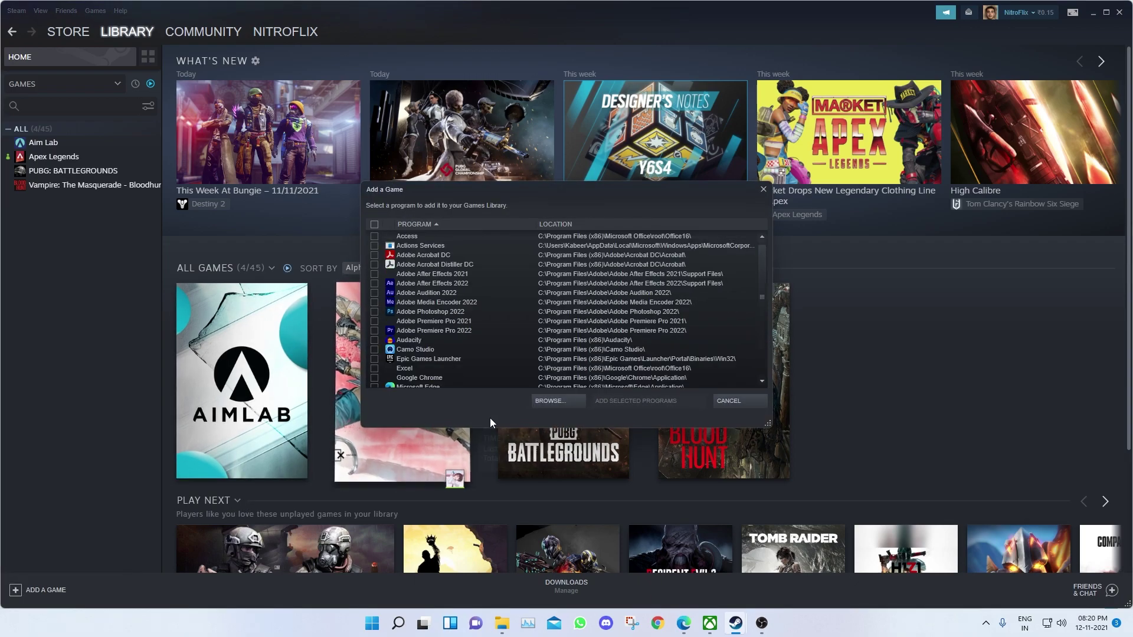
drag(762, 258, 778, 386)
scroll(683, 287, up, 10)
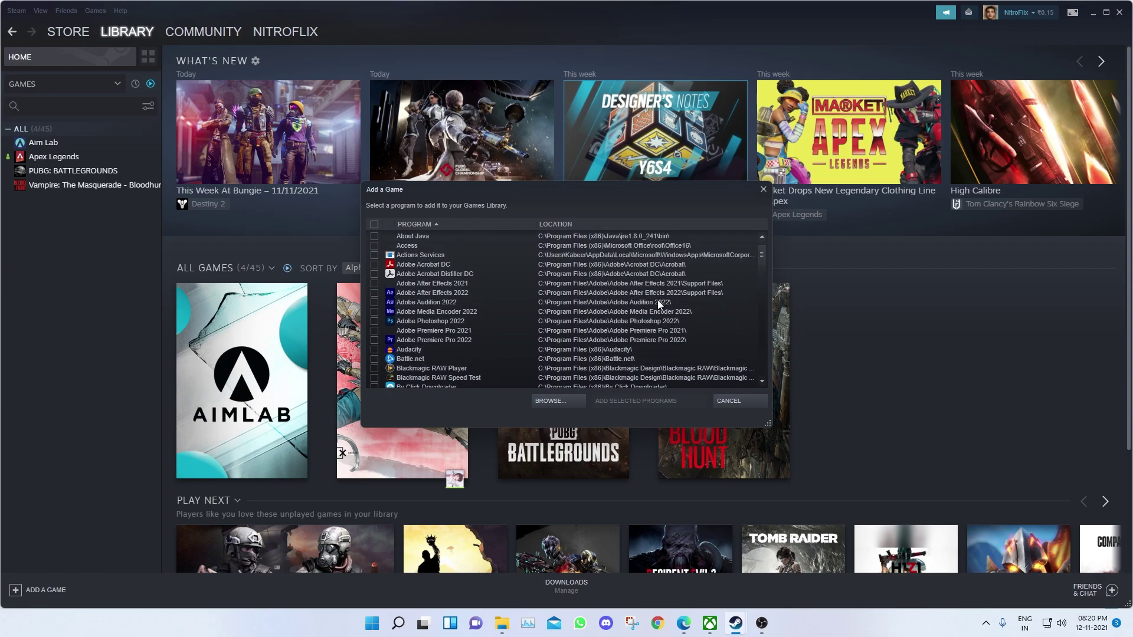
- Browse to C:\Windows, choose explorer as the program, and add it to the library as a non-Steam game
click(550, 400)
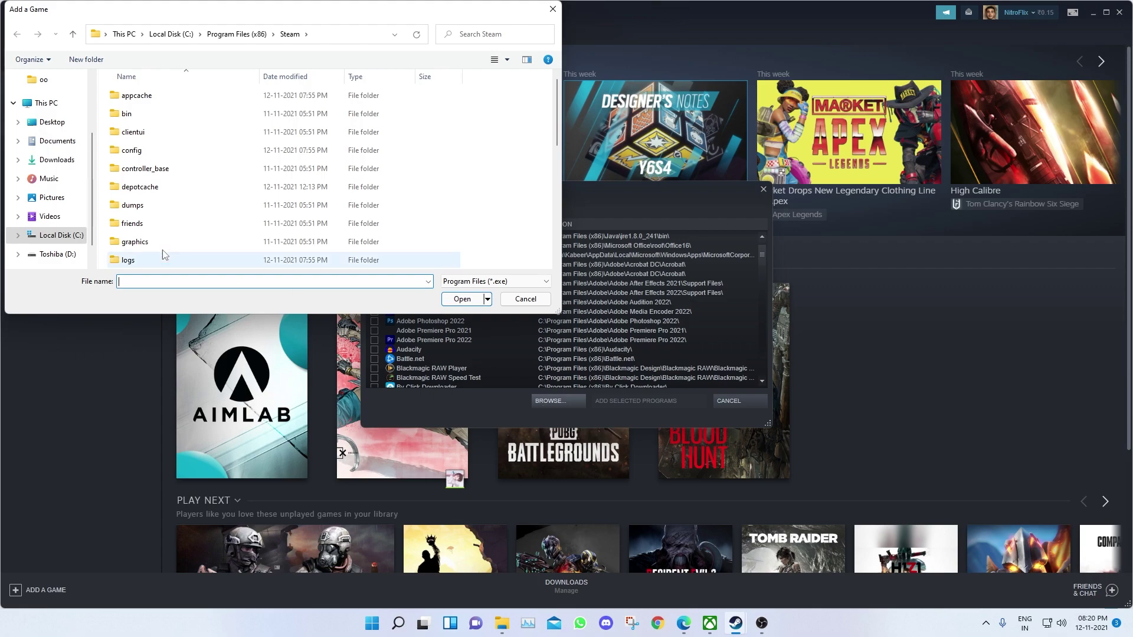
click(61, 235)
scroll(198, 202, down, 1)
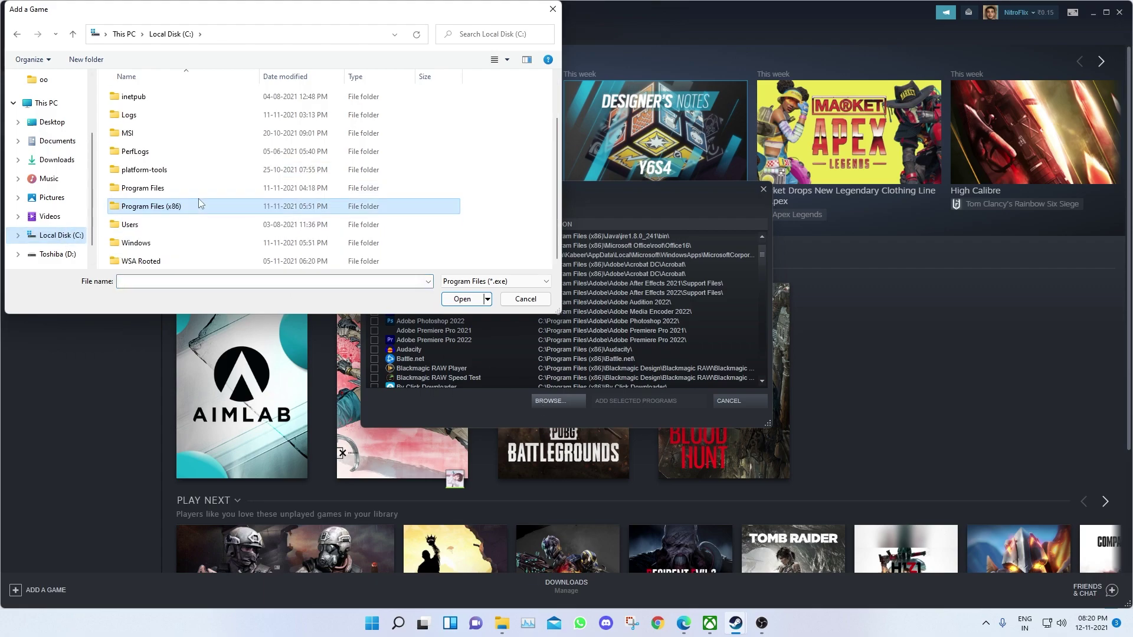
double_click(133, 243)
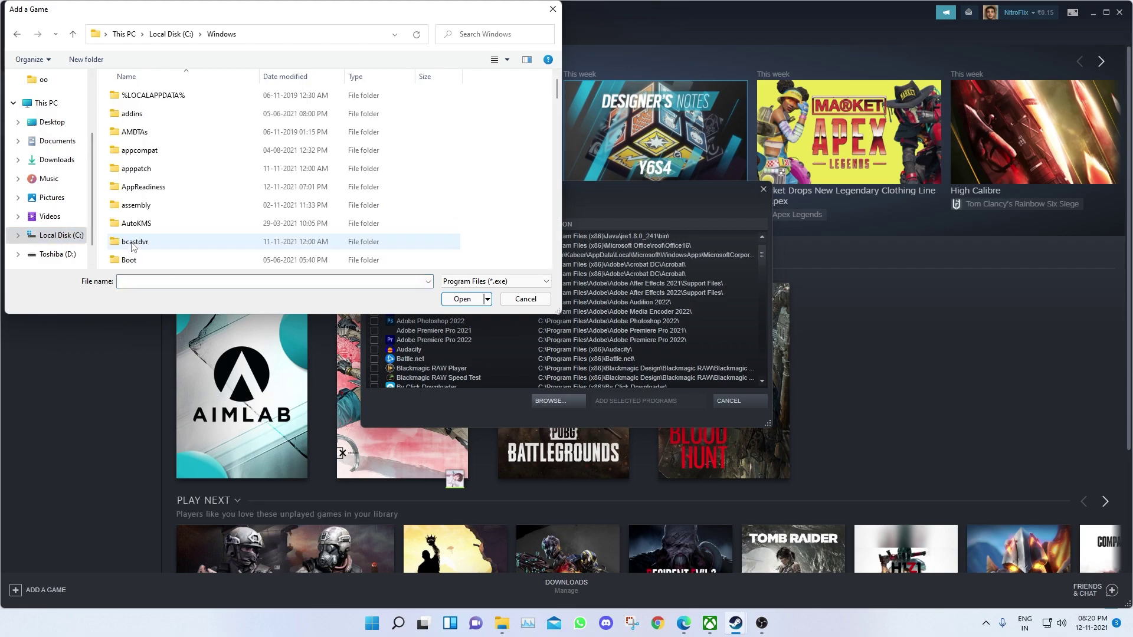
scroll(480, 169, down, 10)
scroll(552, 253, down, 12)
scroll(552, 254, down, 2)
click(136, 133)
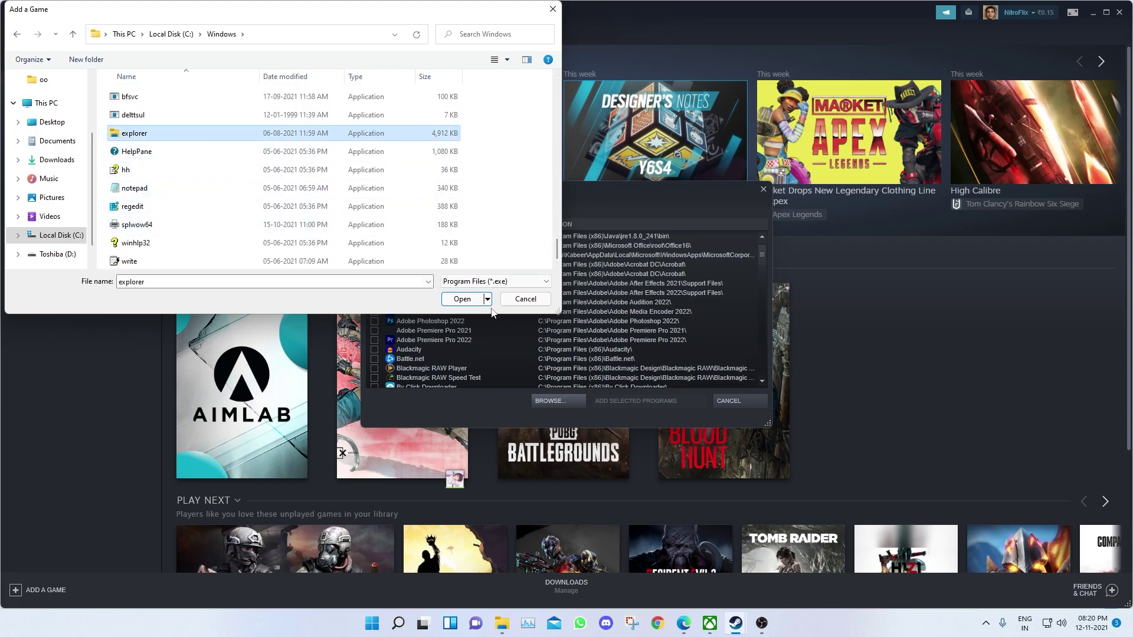
click(466, 305)
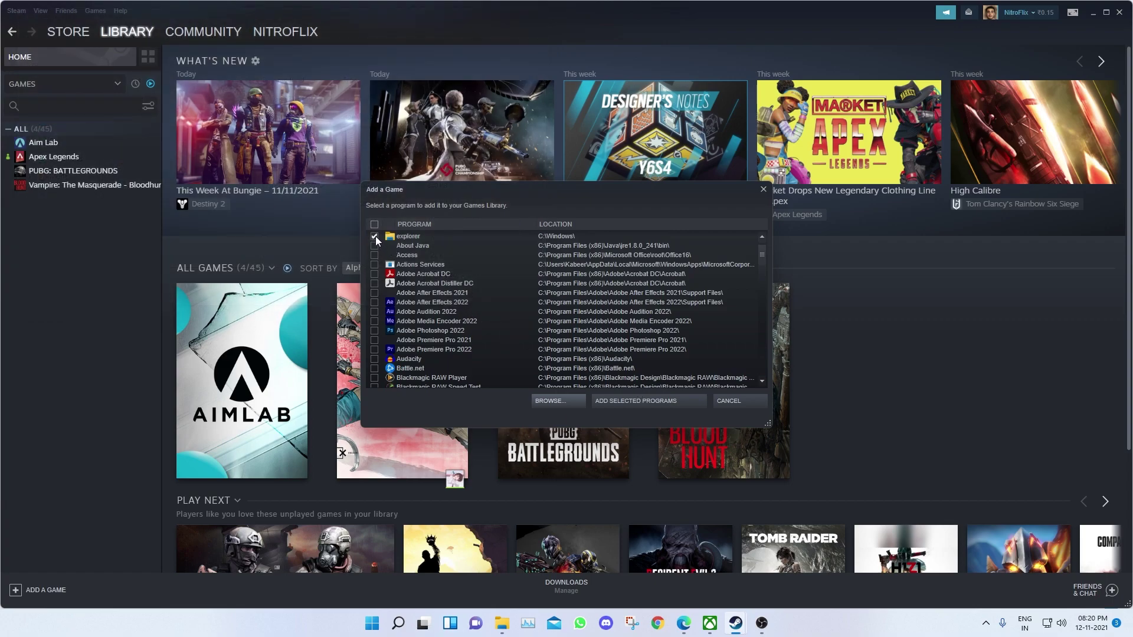
click(640, 400)
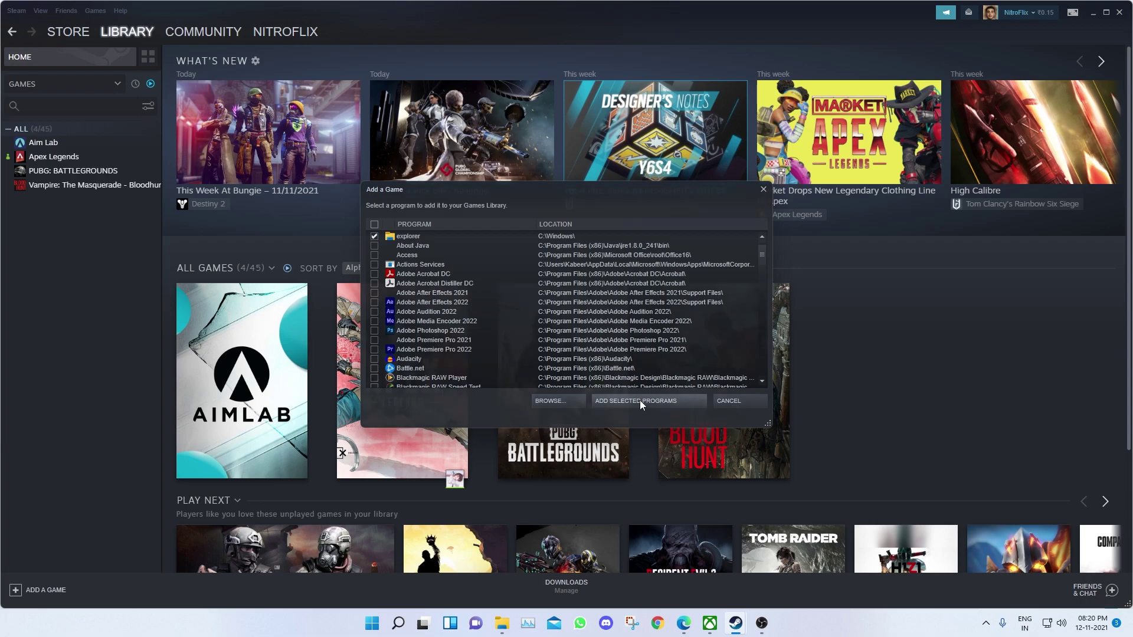
click(241, 378)
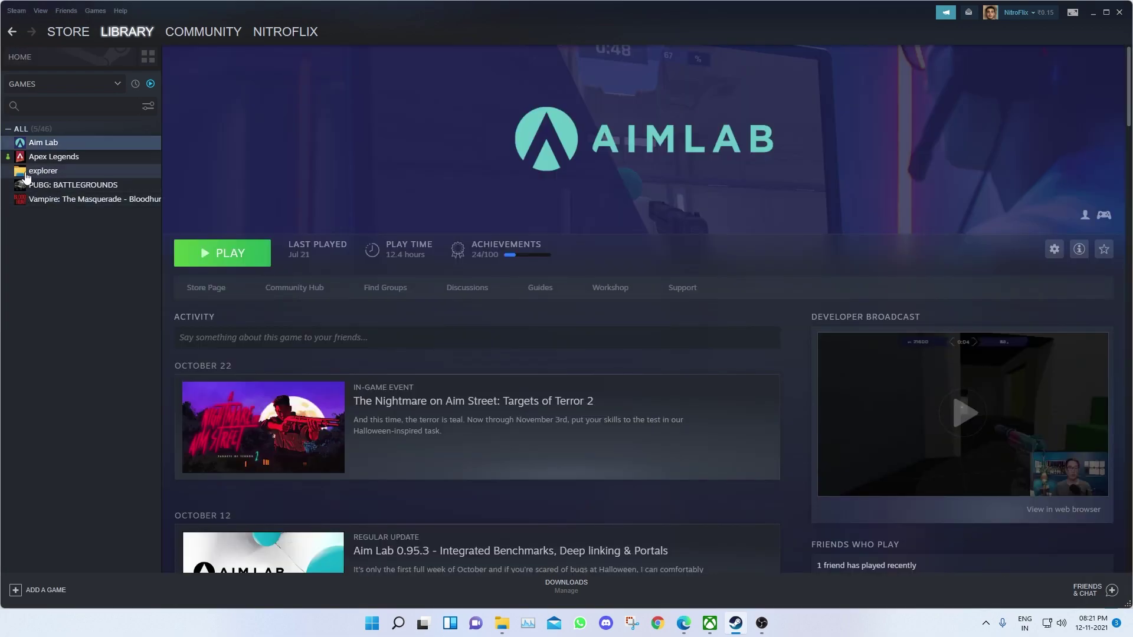
right_click(45, 177)
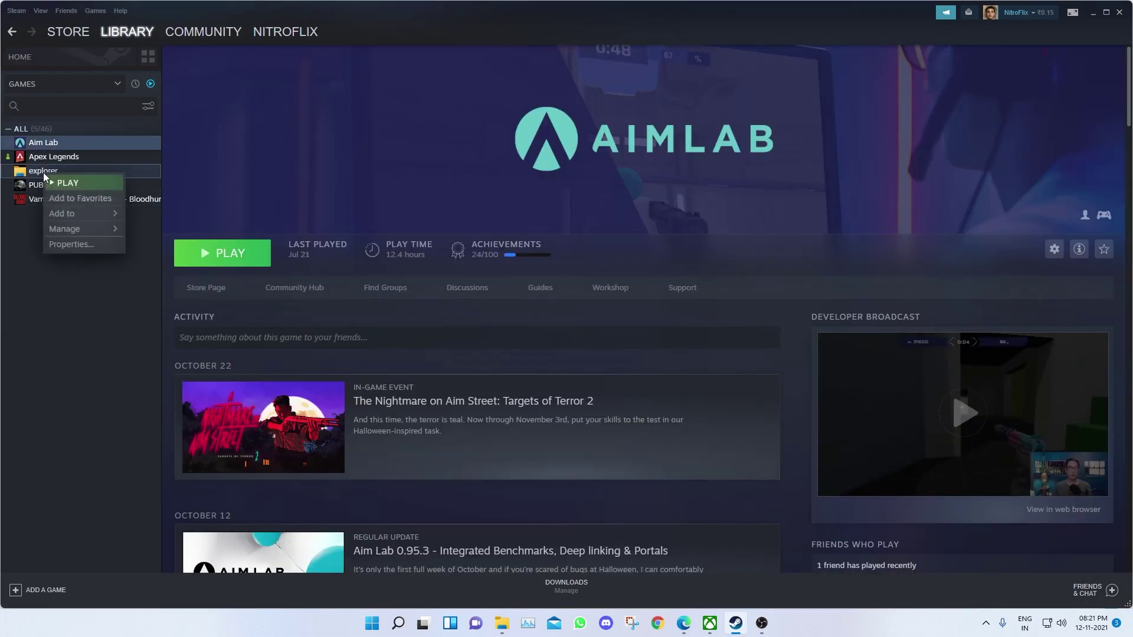
click(44, 176)
right_click(46, 177)
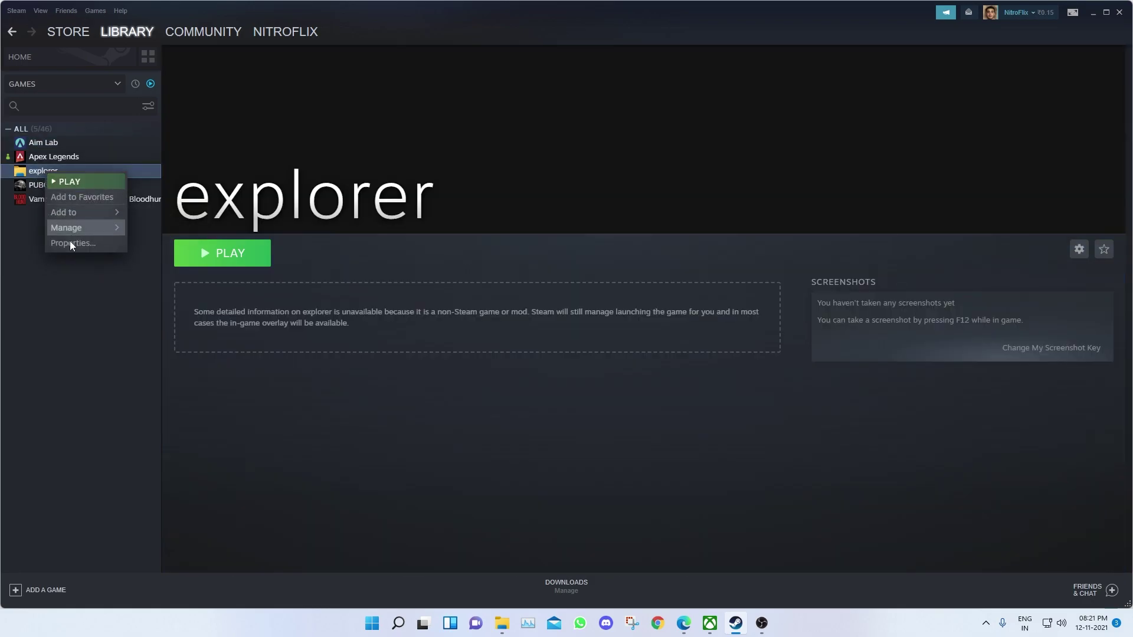
click(88, 246)
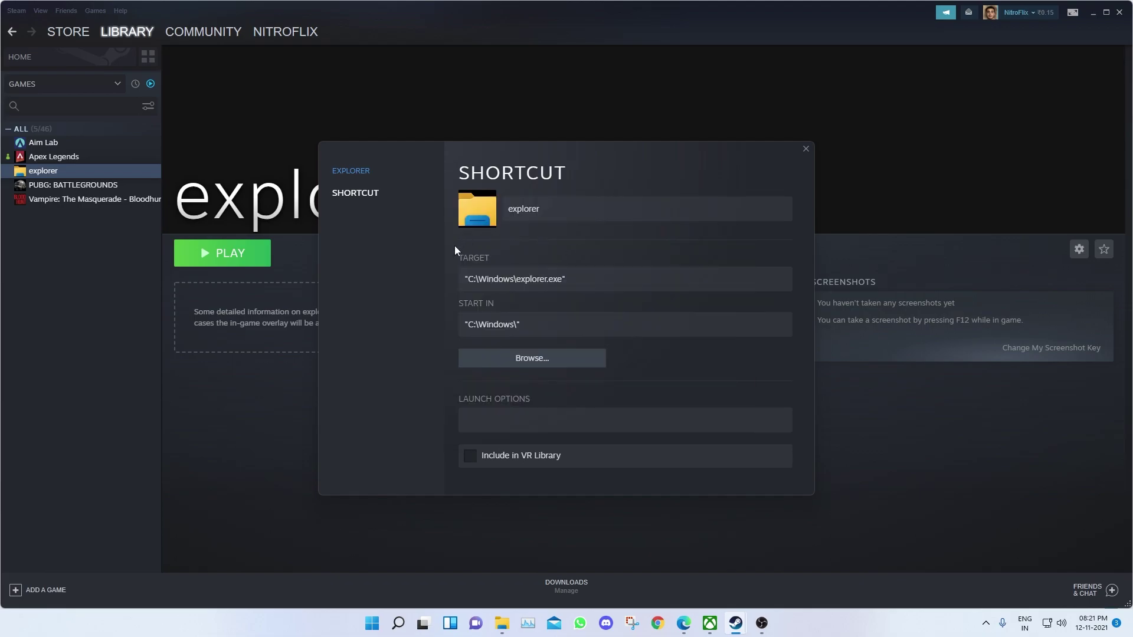
click(725, 397)
key(Escape)
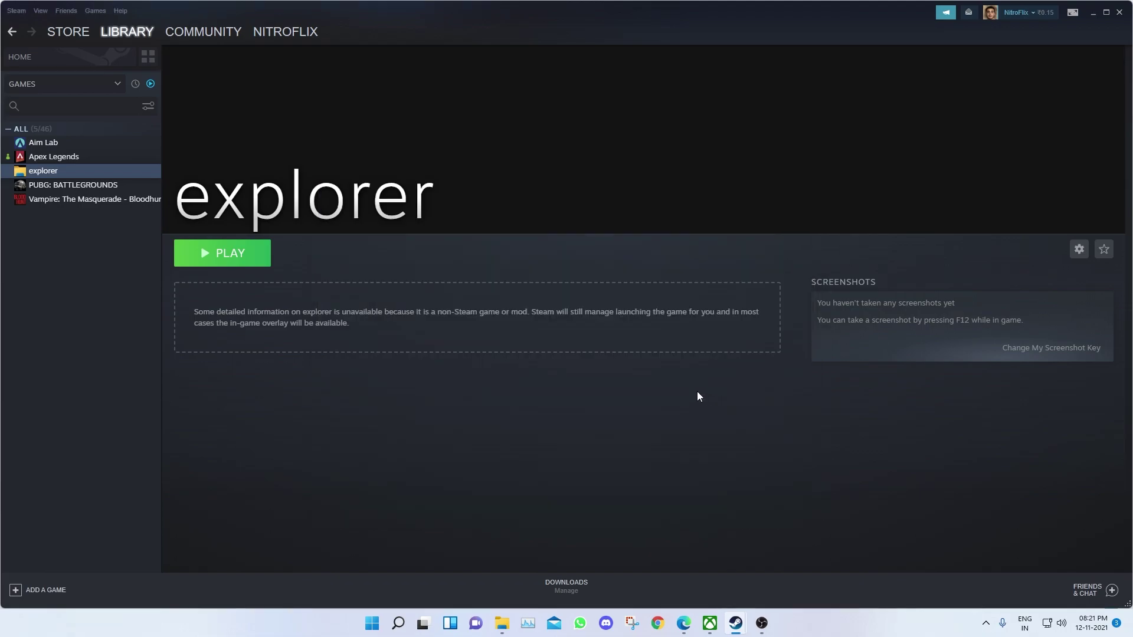
- Open the explorer entry's shortcut properties and rename the entry to "Aaragami 2"
right_click(51, 172)
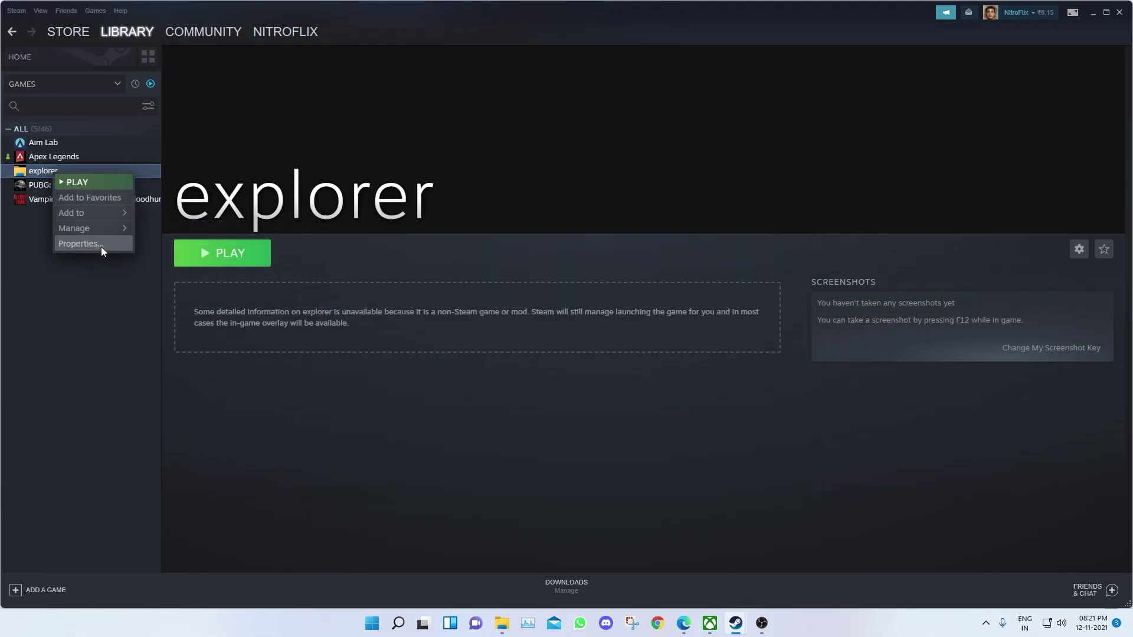
click(100, 242)
double_click(552, 214)
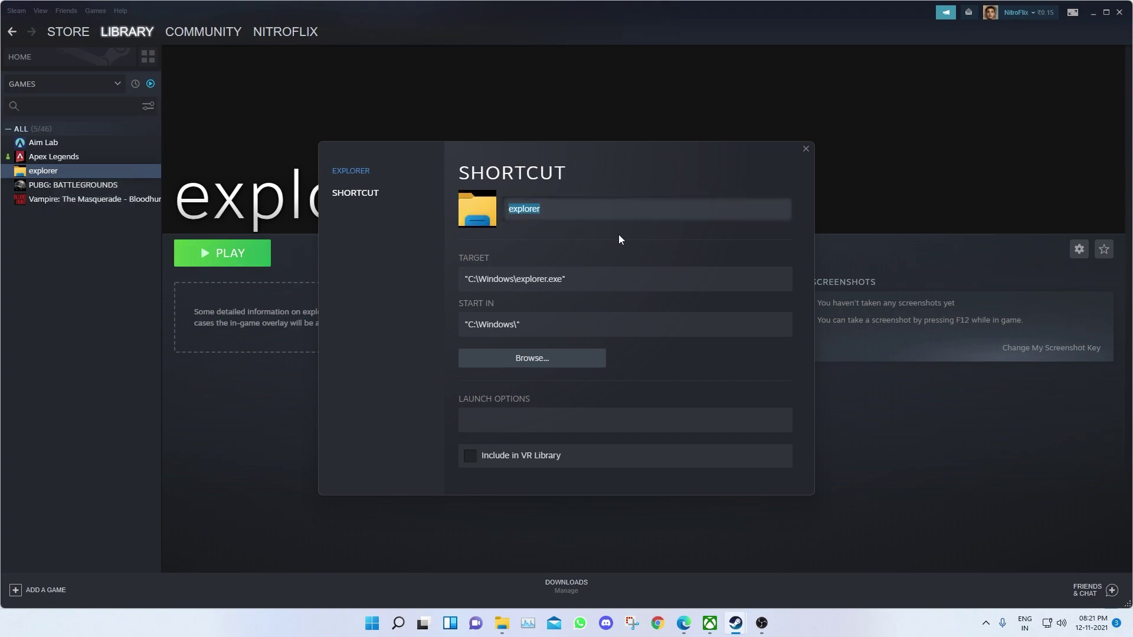
text(A)
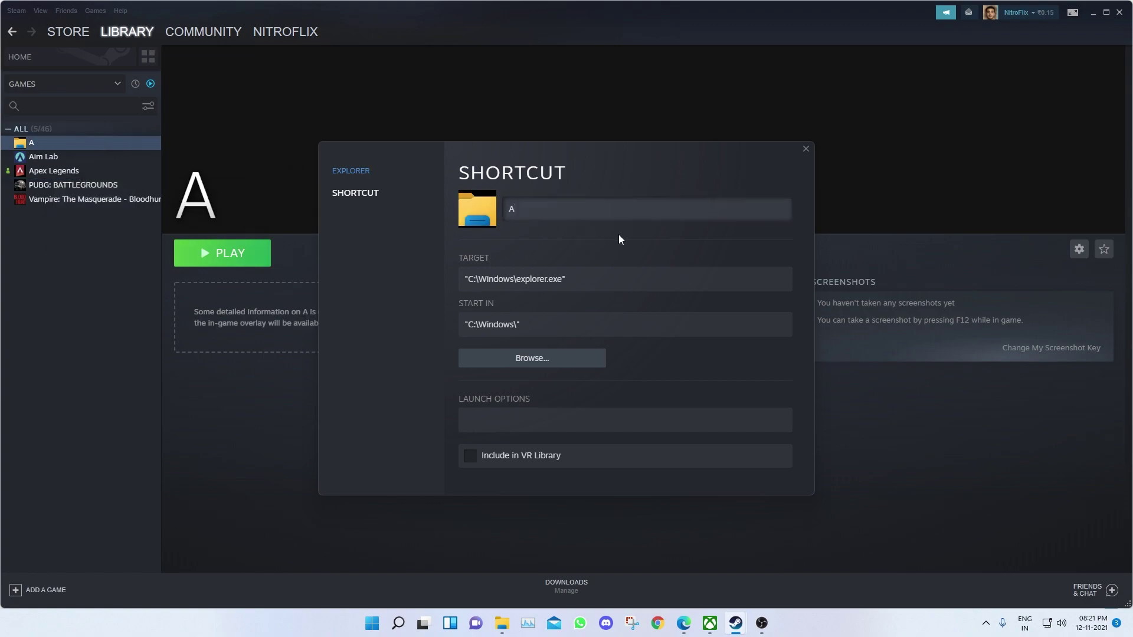
text(aragami 2)
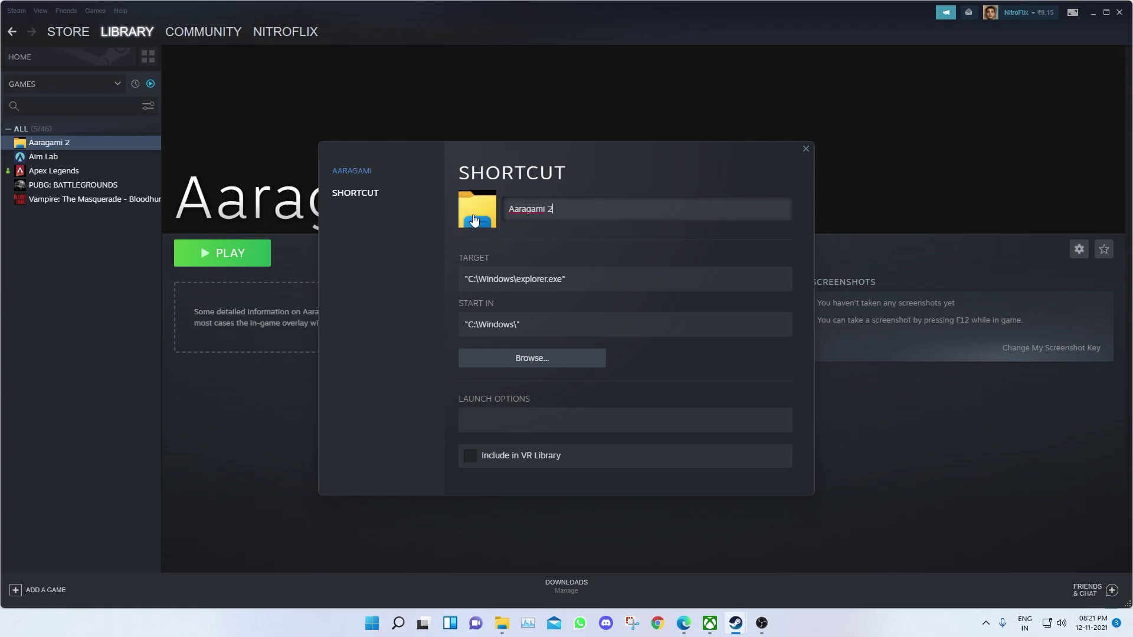
- Replace the shortcut's target with Aragami2.exe from the Aragami2 package folder inside D:\WindowsApps
click(541, 364)
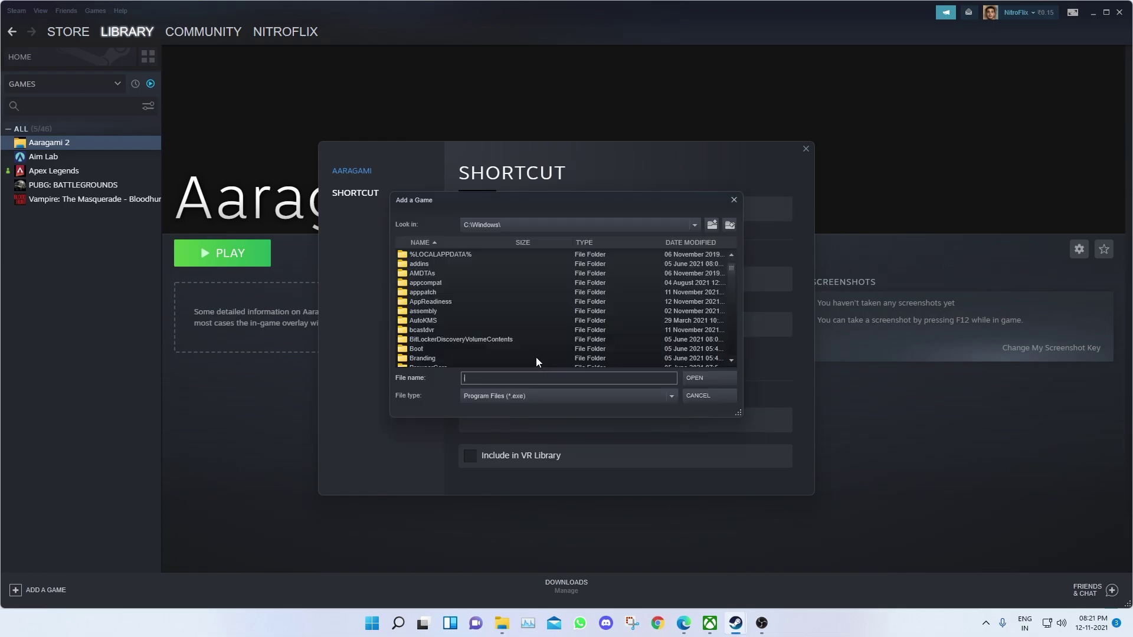
click(533, 225)
click(475, 263)
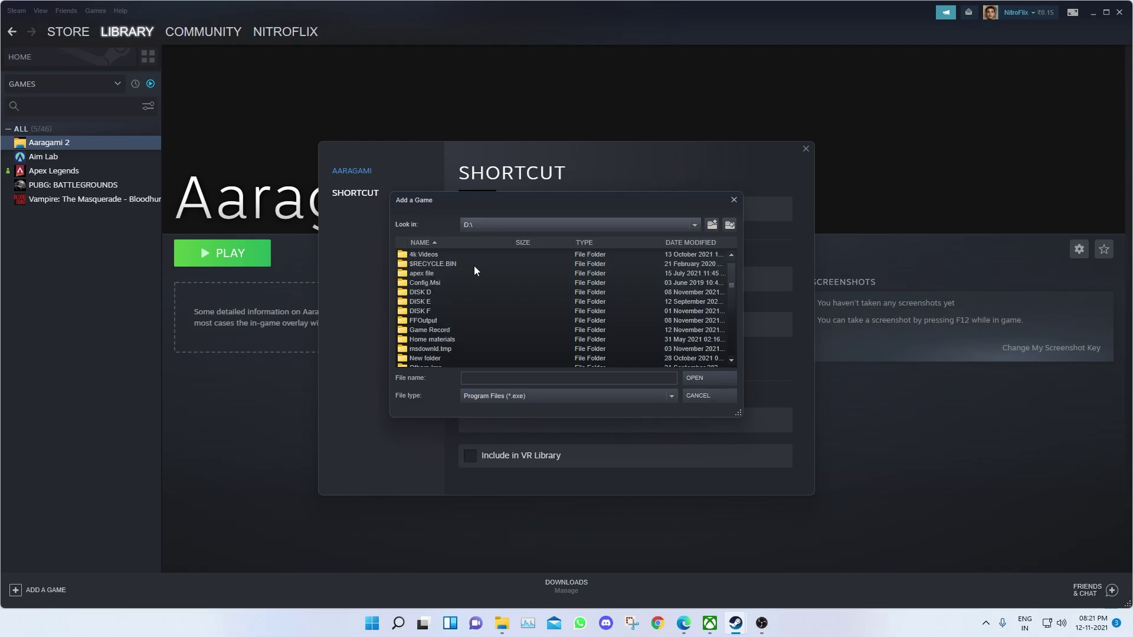
scroll(429, 320, down, 4)
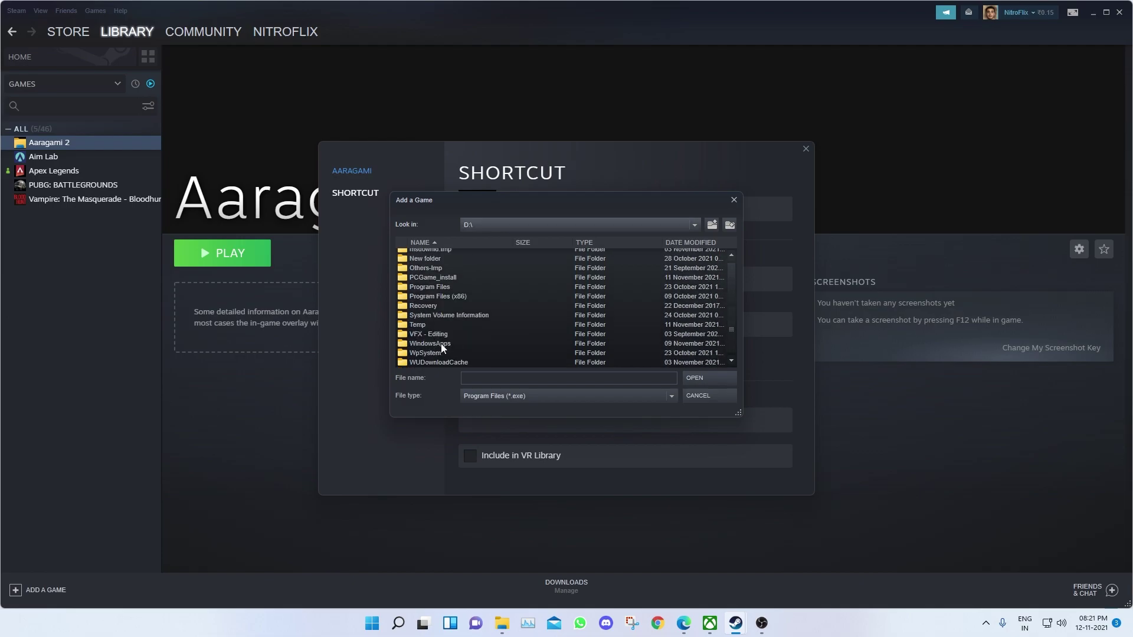
double_click(441, 344)
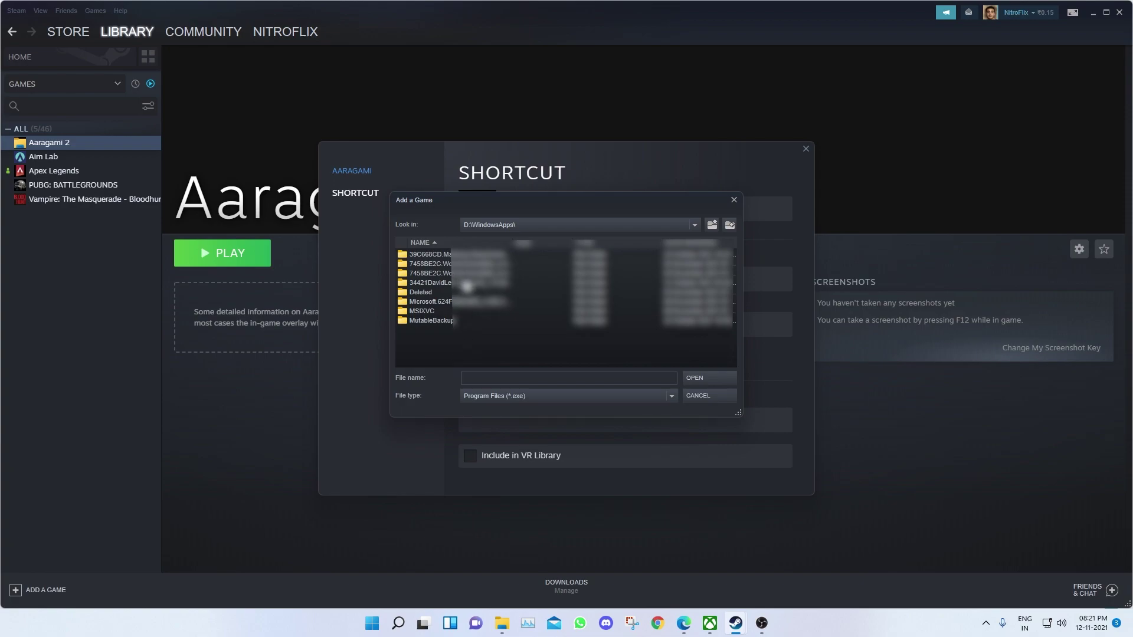
double_click(469, 283)
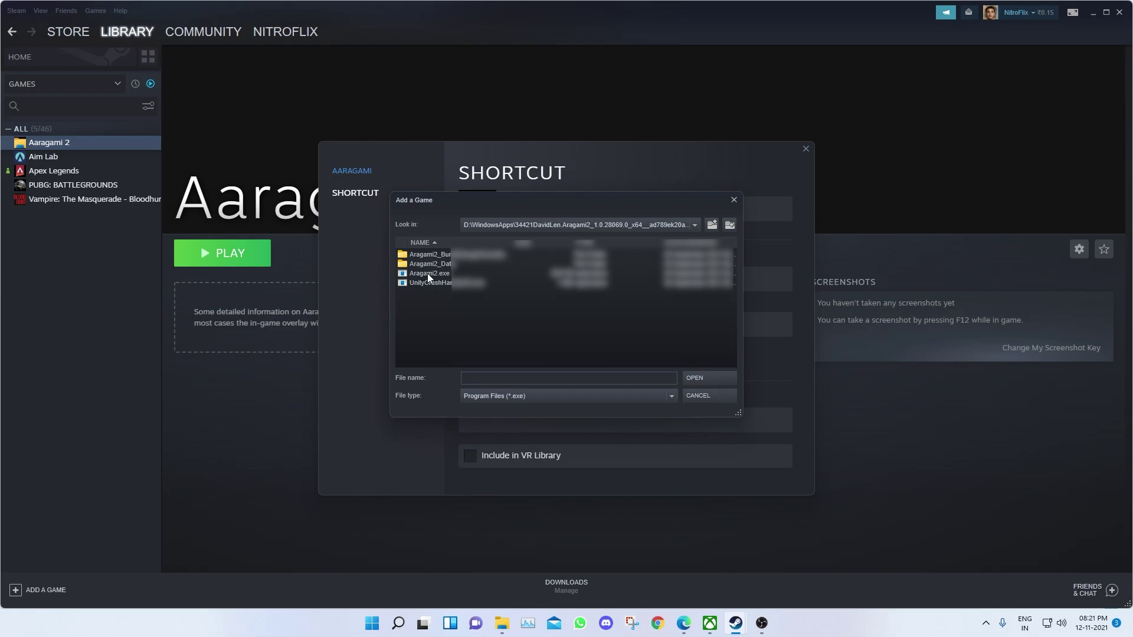
click(427, 274)
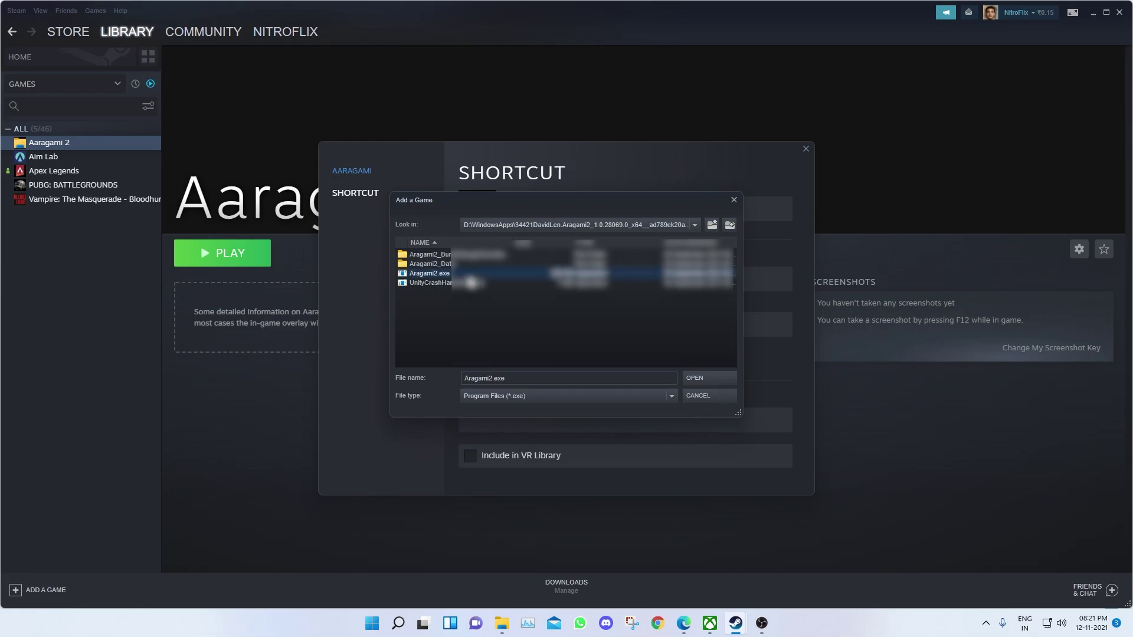
click(695, 378)
- Select the Aaragami 2 entry in the game library and launch the game
click(40, 156)
click(71, 143)
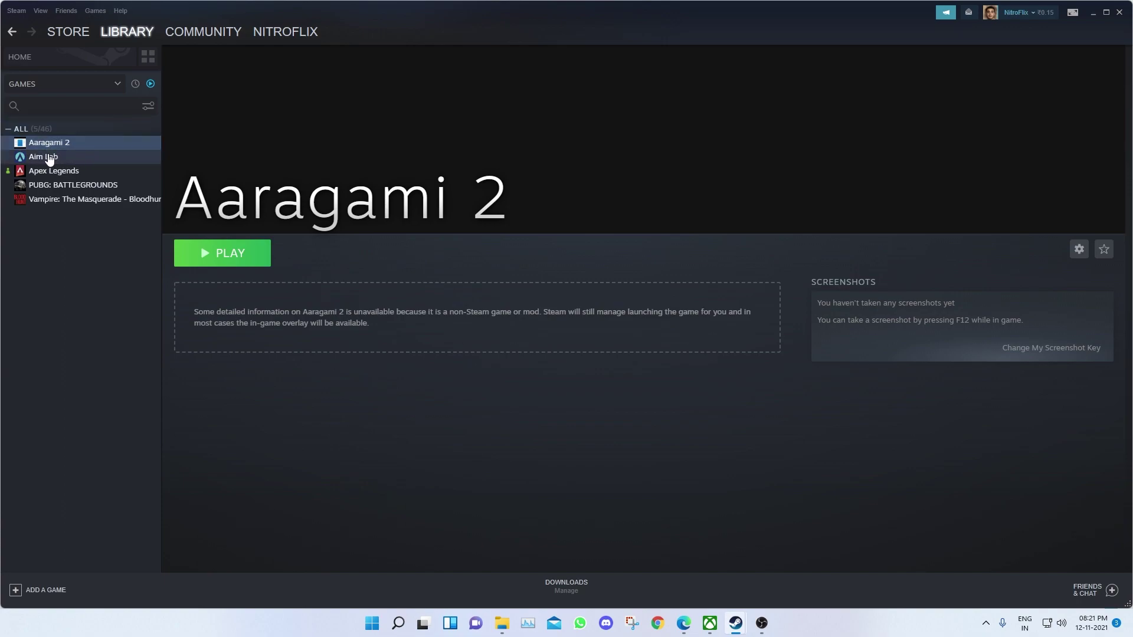
click(225, 262)
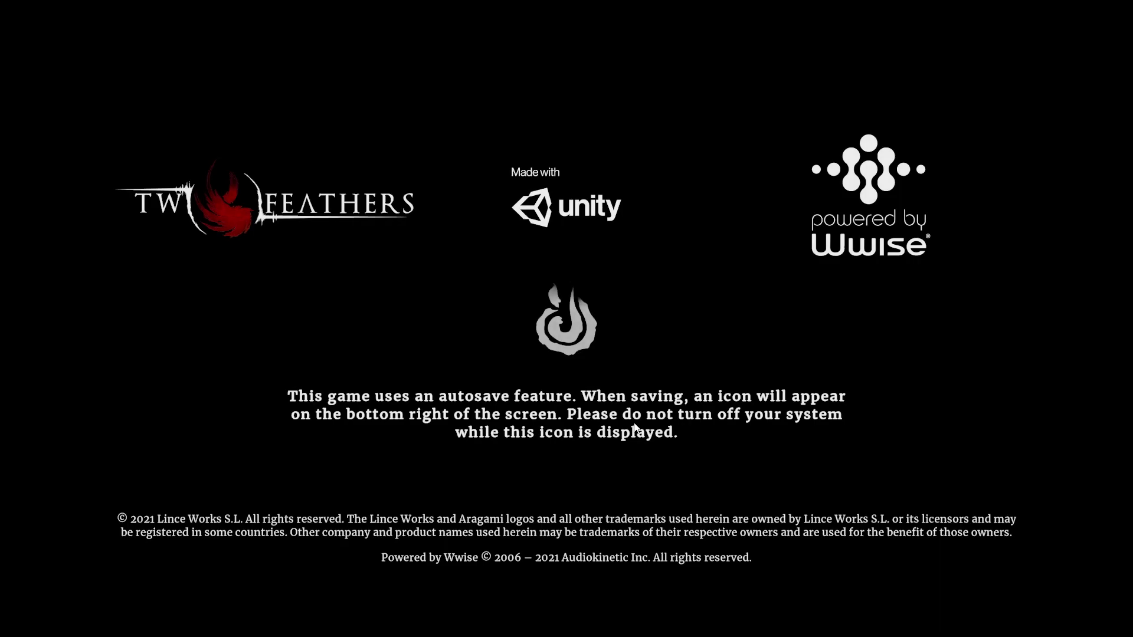